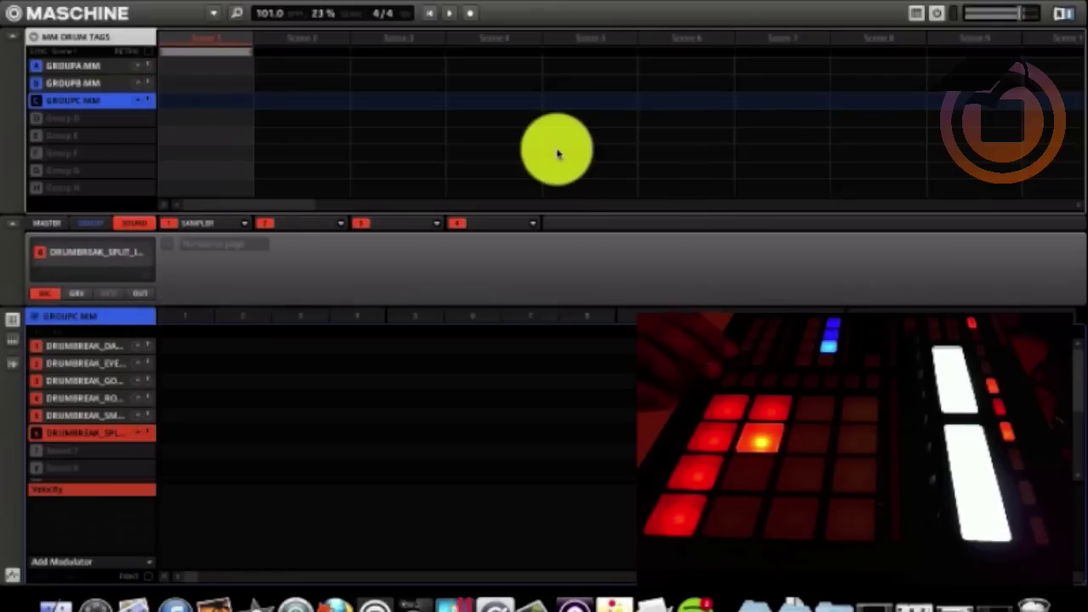
Scroll the User bank results down to the GROUPA MM, GROUPB MM and GROUPC MM presets
{"action": "scroll", "coordinate": [97, 357], "scroll_direction": "down", "scroll_amount": 3}
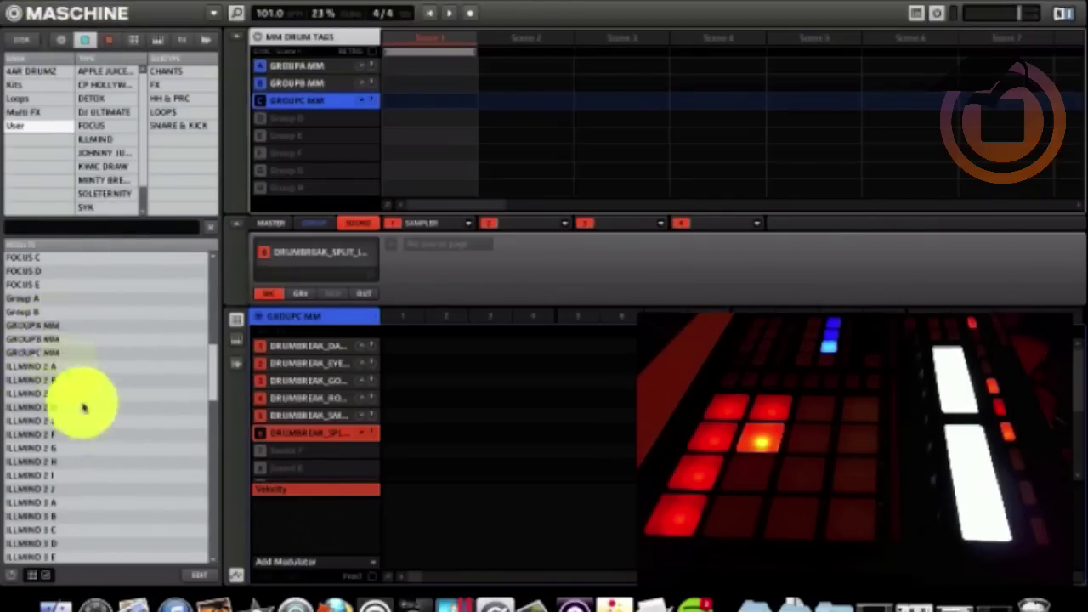
In the tag editor, add a new custom MASCHINE bank tag and check it for the preset
{"action": "left_click", "coordinate": [199, 576]}
{"action": "left_click", "coordinate": [30, 536]}
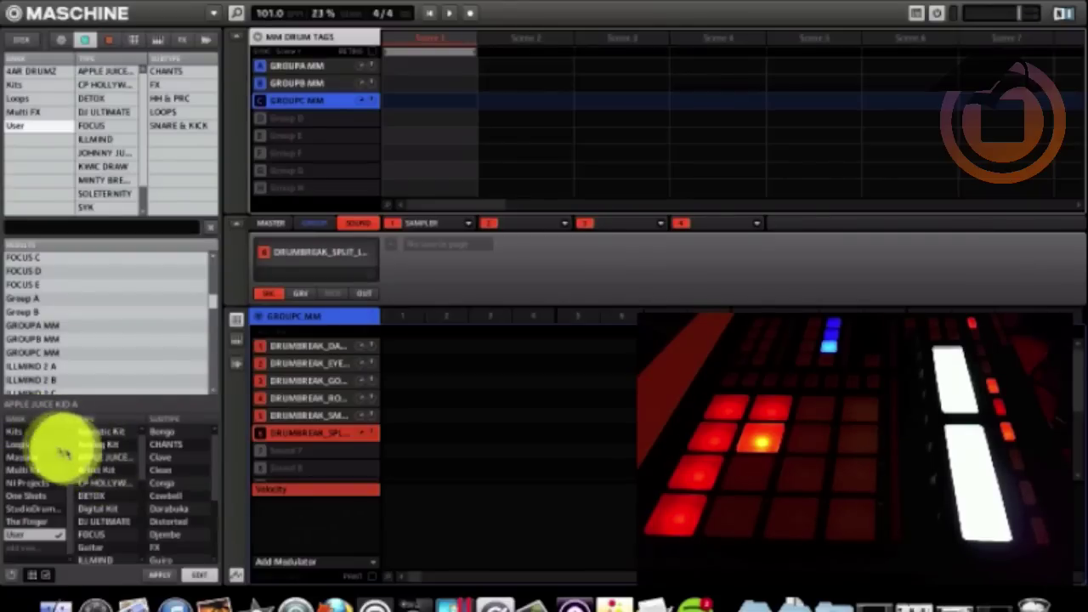
{"action": "scroll", "coordinate": [47, 442], "scroll_direction": "up", "scroll_amount": 4}
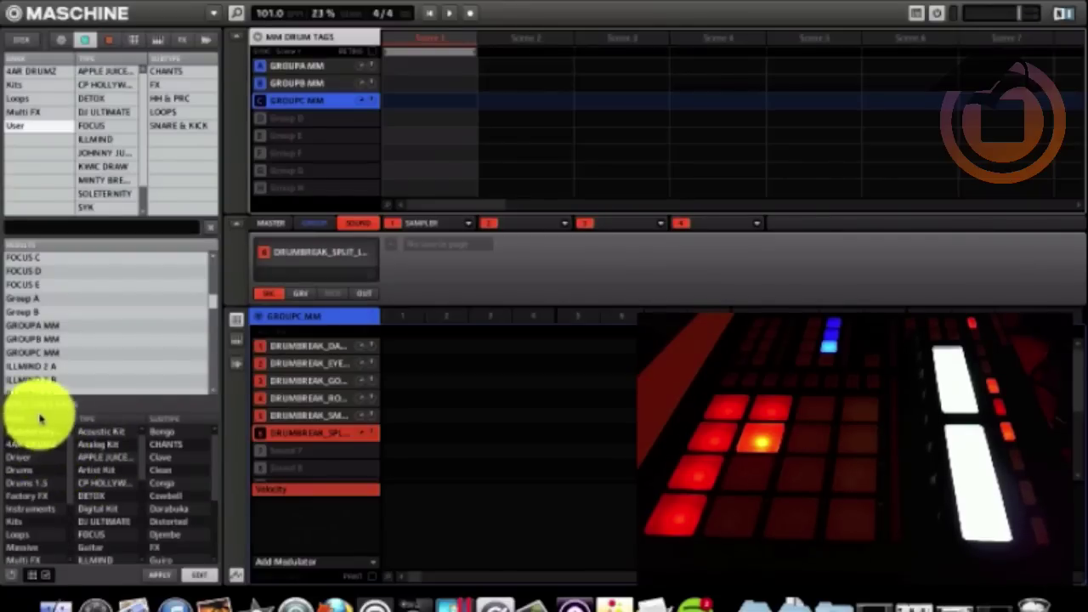
{"action": "scroll", "coordinate": [36, 449], "scroll_direction": "down", "scroll_amount": 4}
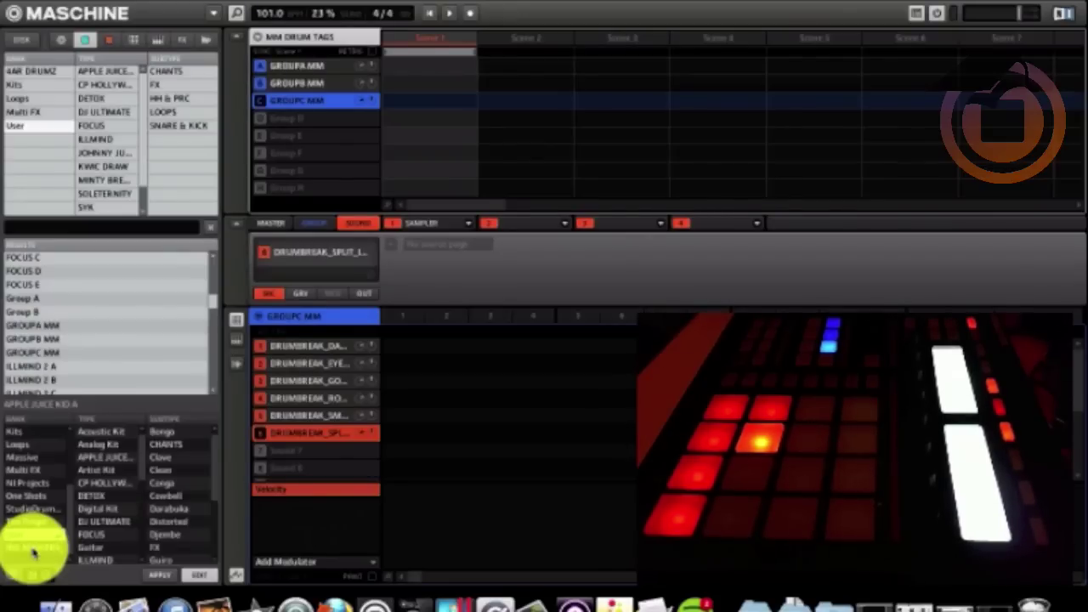
{"action": "left_click", "coordinate": [34, 555]}
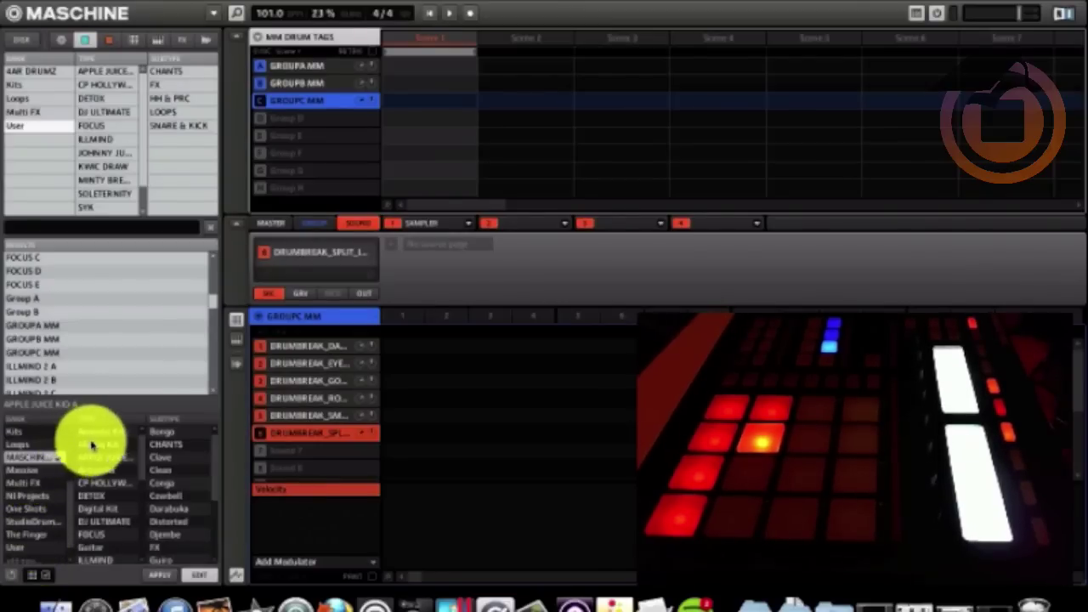
Create a new MM ILLMIND entry at the bottom of the Type list and check it
{"action": "scroll", "coordinate": [102, 442], "scroll_direction": "down", "scroll_amount": 3}
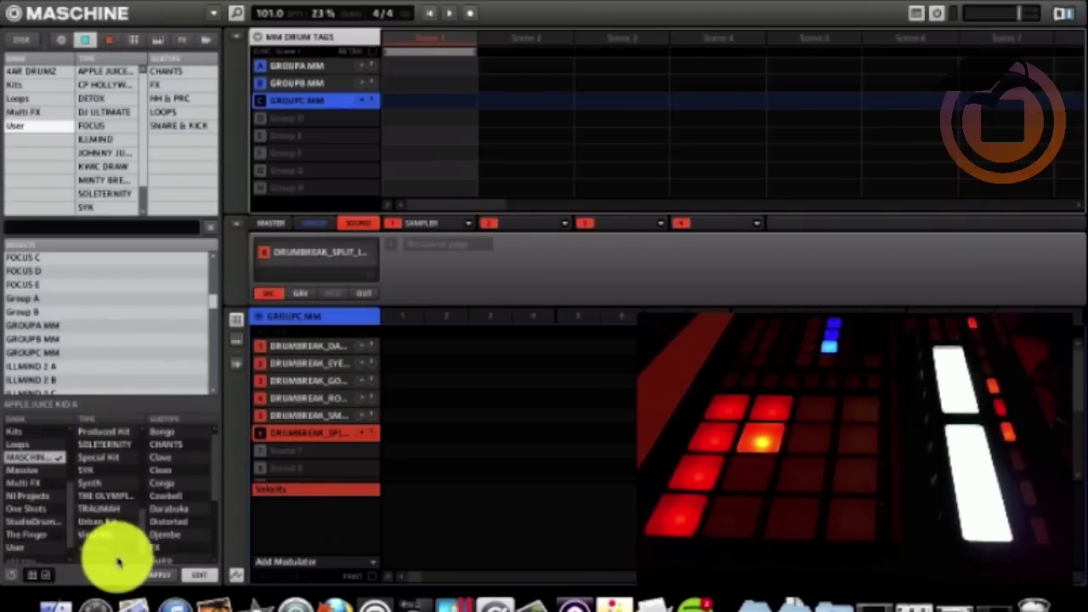
{"action": "scroll", "coordinate": [117, 544], "scroll_direction": "up", "scroll_amount": 3}
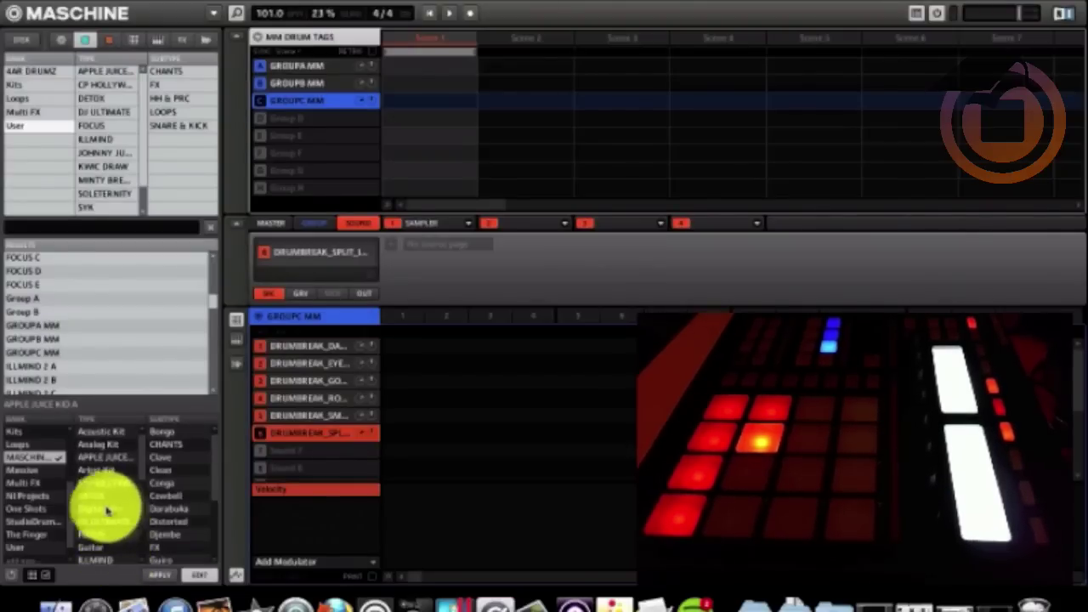
{"action": "scroll", "coordinate": [98, 463], "scroll_direction": "down", "scroll_amount": 6}
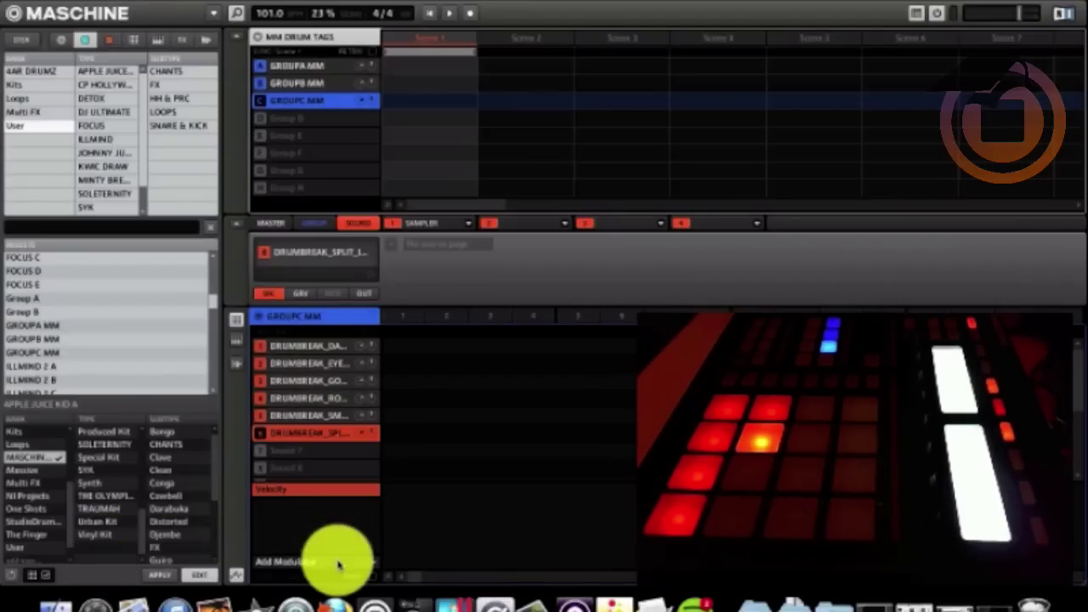
{"action": "type", "text": "MM ILLMIND"}
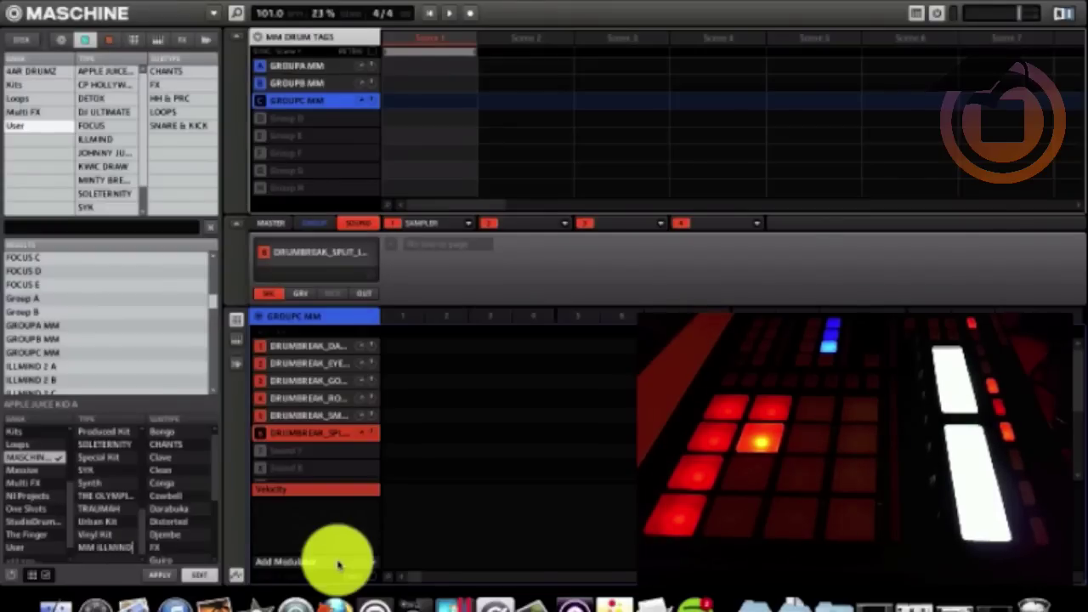
{"action": "key", "text": "Return"}
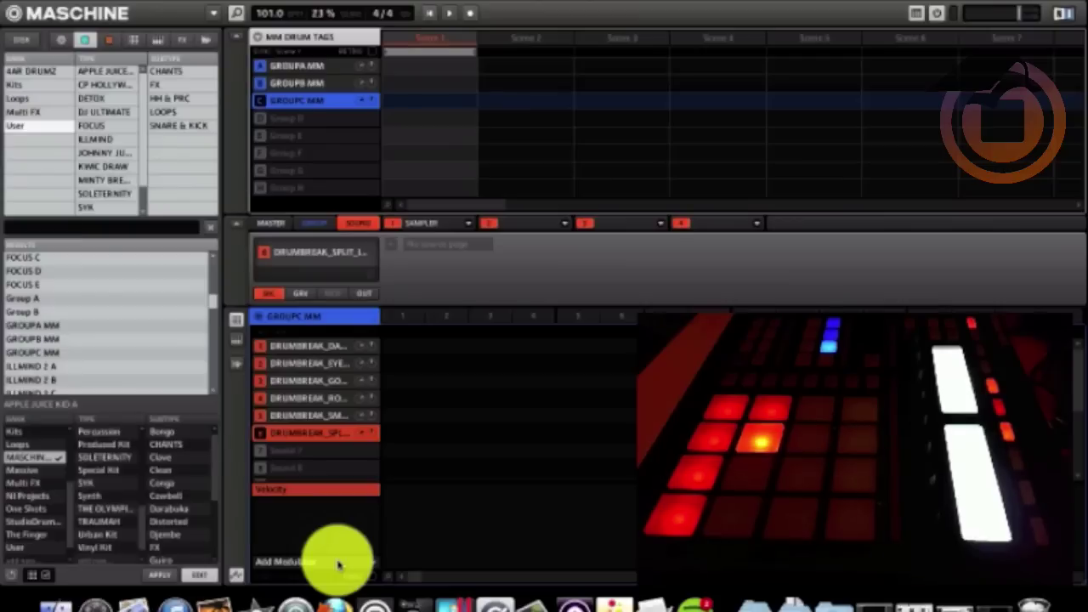
{"action": "scroll", "coordinate": [128, 515], "scroll_direction": "up", "scroll_amount": 5}
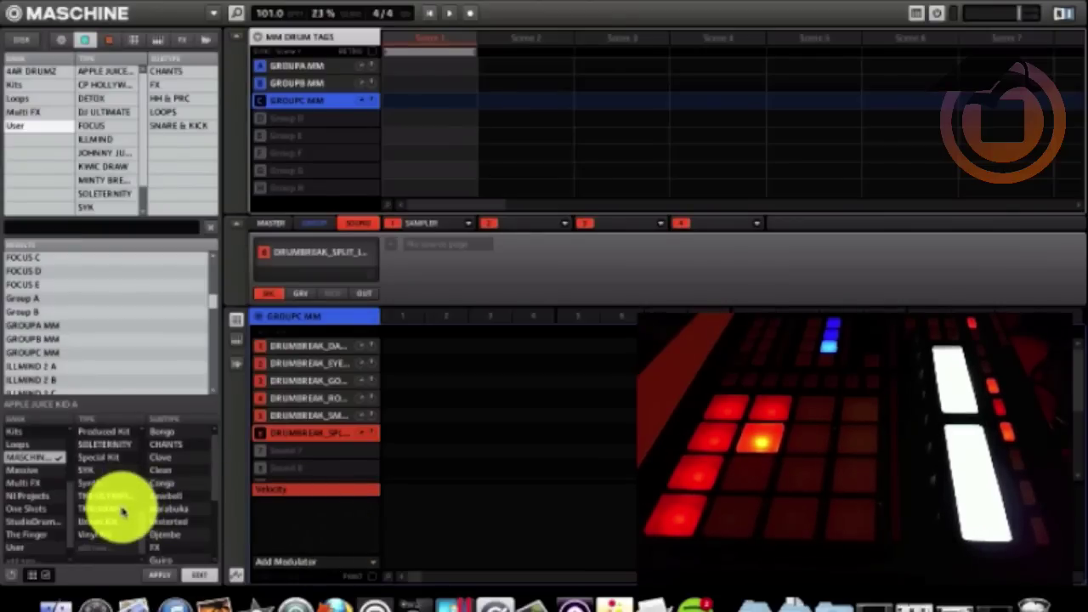
{"action": "scroll", "coordinate": [123, 520], "scroll_direction": "down", "scroll_amount": 2}
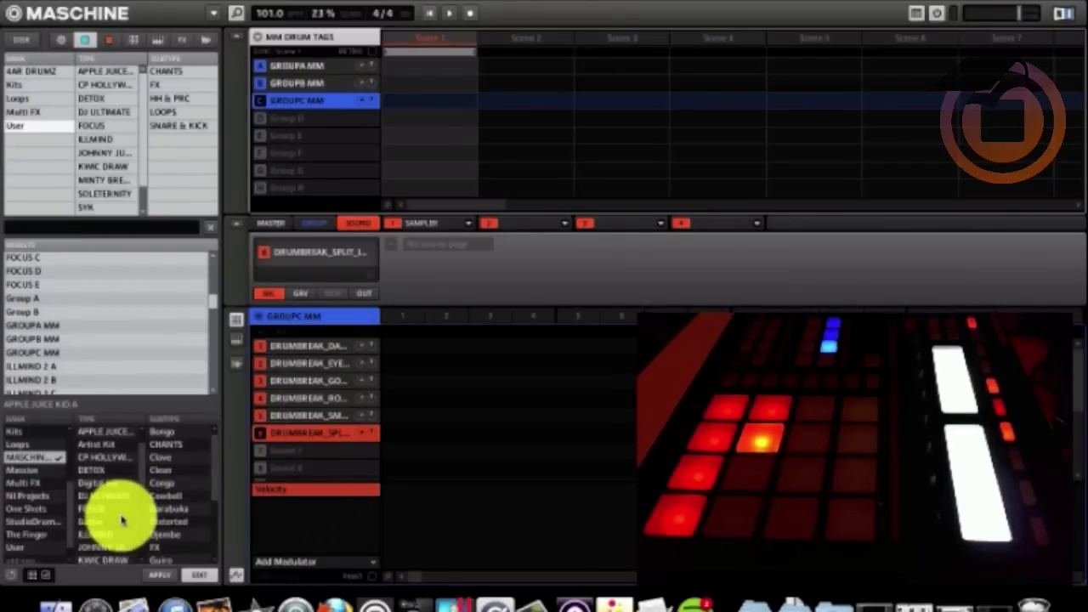
{"action": "scroll", "coordinate": [123, 520], "scroll_direction": "down", "scroll_amount": 7}
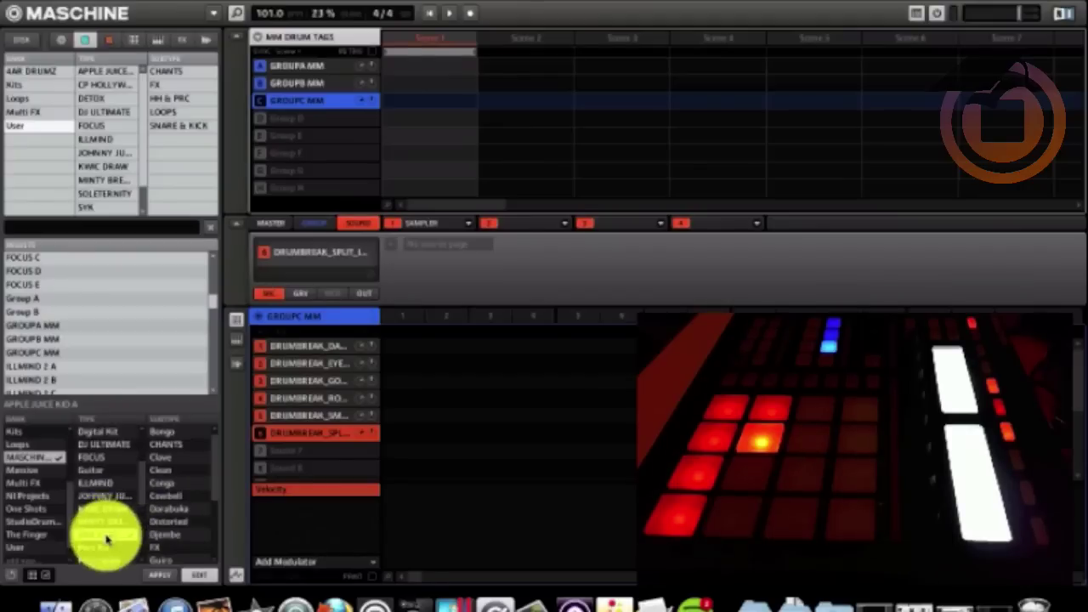
{"action": "scroll", "coordinate": [99, 502], "scroll_direction": "down", "scroll_amount": 3}
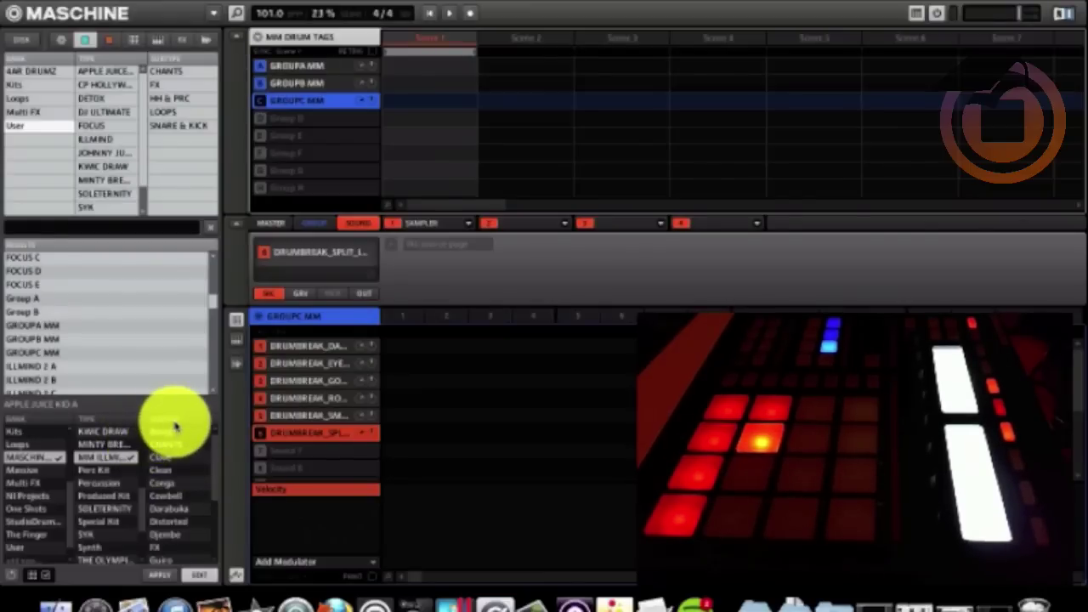
Create a new MM snare/kick subtype at the end of the Subtype list and check it
{"action": "scroll", "coordinate": [175, 442], "scroll_direction": "down", "scroll_amount": 5}
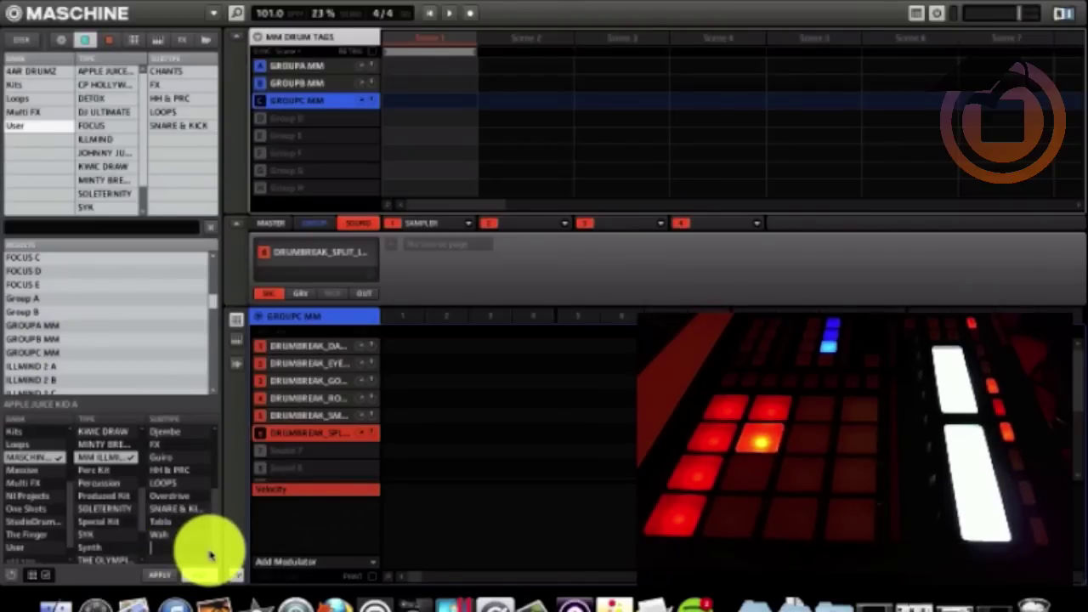
{"action": "type", "text": "MM D"}
{"action": "type", "text": "KI"}
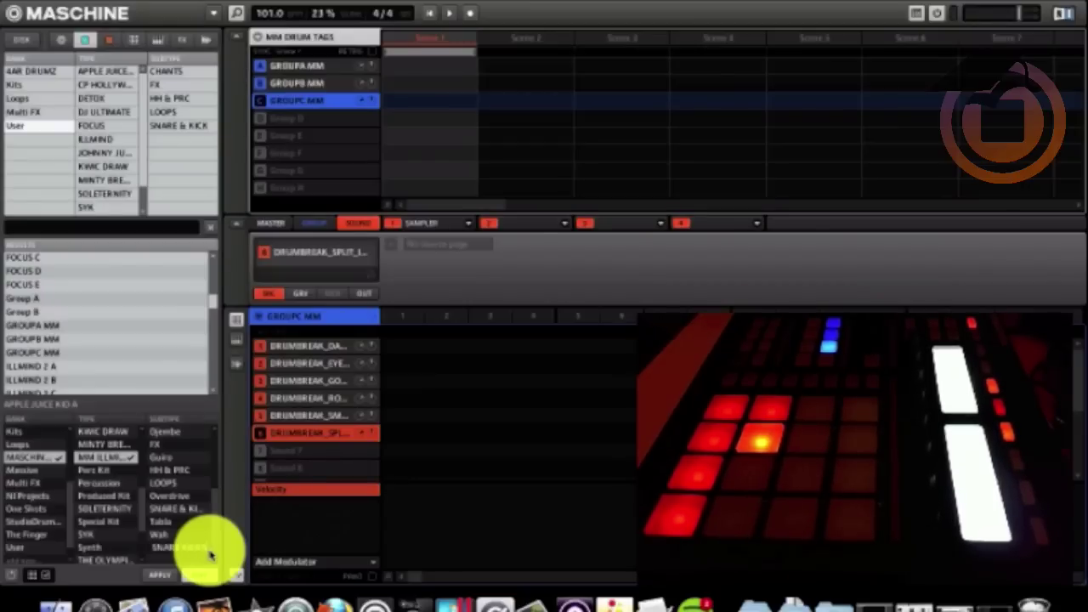
{"action": "key", "text": "Return"}
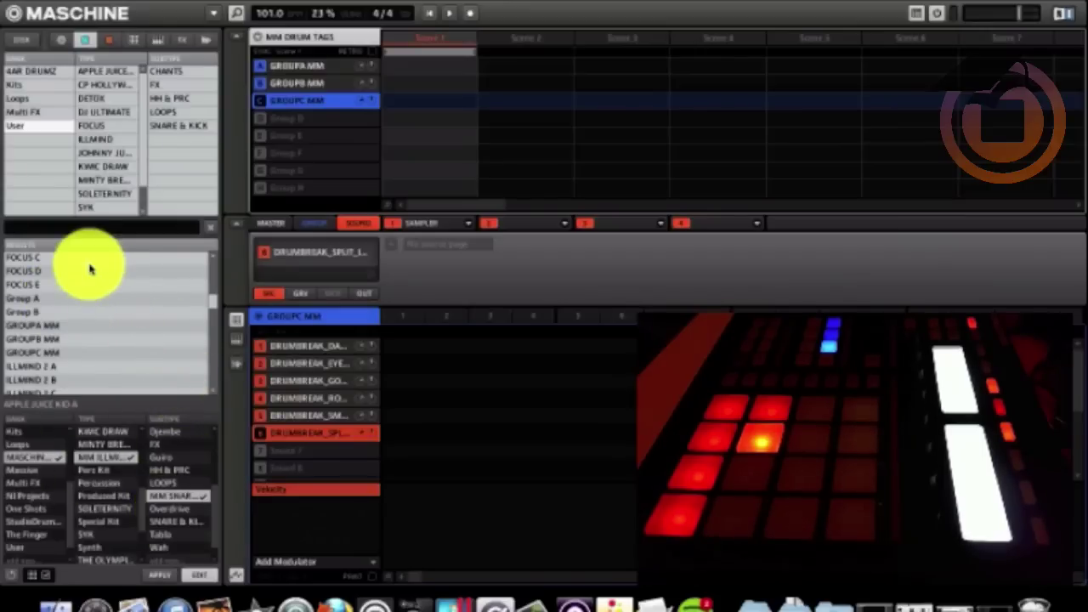
Select GROUPA MM and tick the custom MASCHINE bank tag for it
{"action": "left_click", "coordinate": [34, 329]}
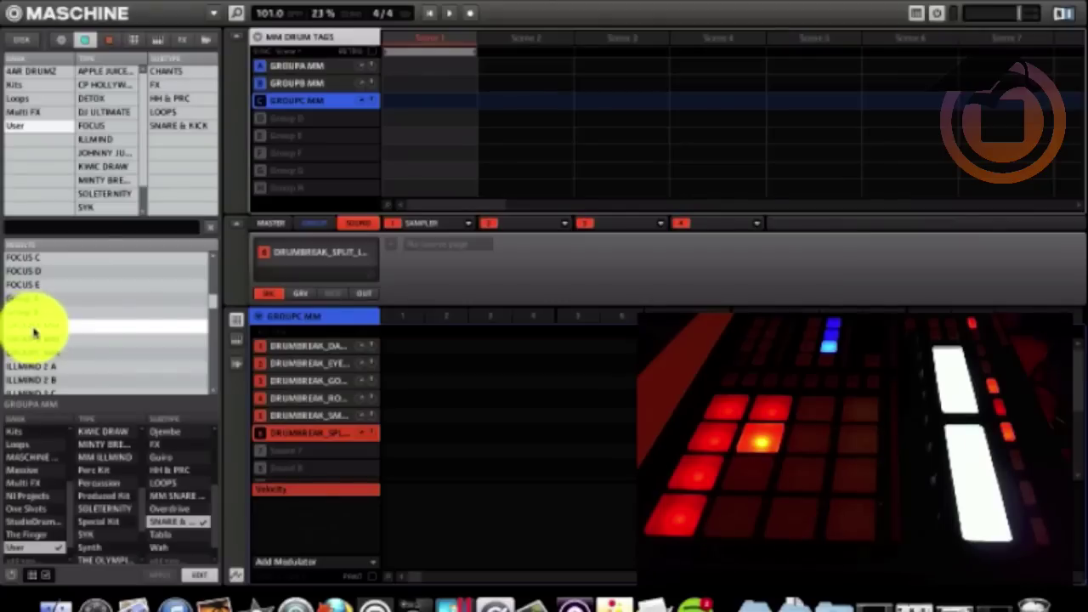
{"action": "scroll", "coordinate": [165, 352], "scroll_direction": "down", "scroll_amount": 4}
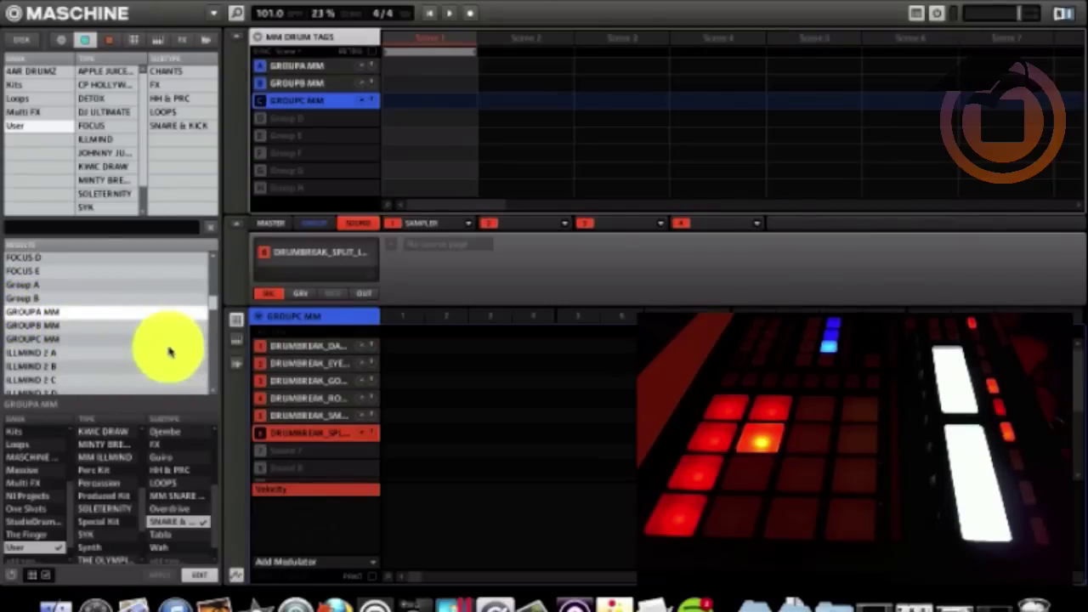
{"action": "scroll", "coordinate": [68, 450], "scroll_direction": "down", "scroll_amount": 1}
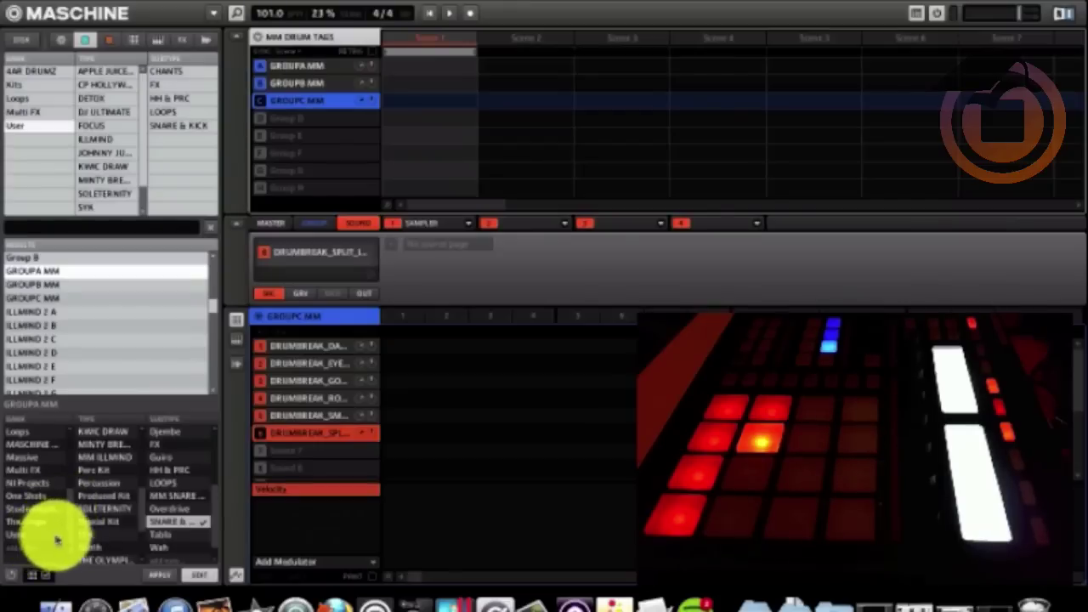
{"action": "scroll", "coordinate": [72, 536], "scroll_direction": "up", "scroll_amount": 1}
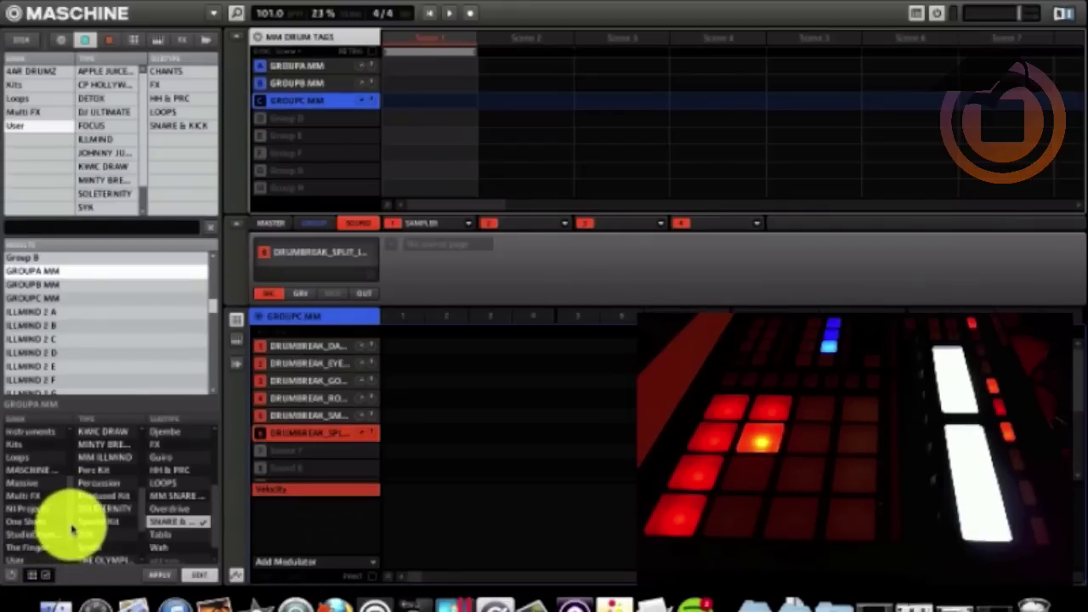
{"action": "scroll", "coordinate": [72, 527], "scroll_direction": "up", "scroll_amount": 3}
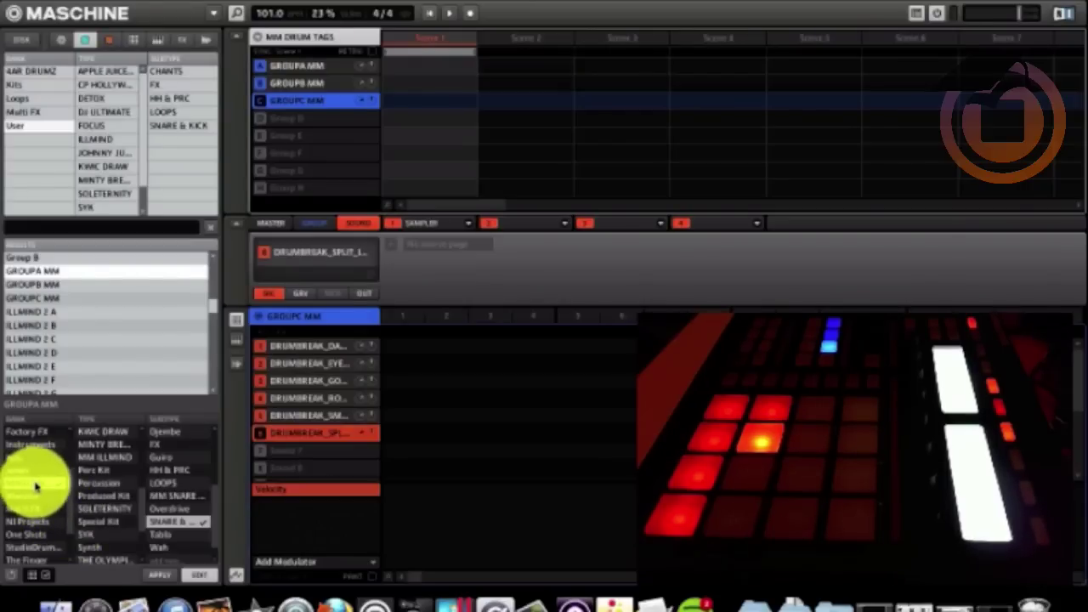
{"action": "left_click", "coordinate": [34, 483]}
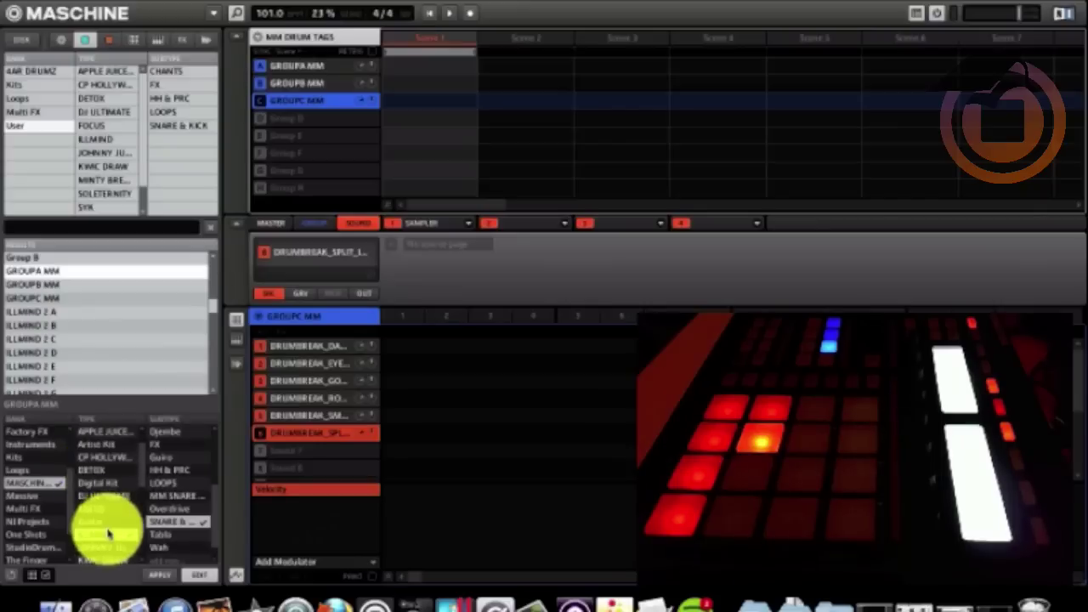
Tick the MM ILLMIND type and the MM snare/kick subtype for GROUPA MM
{"action": "scroll", "coordinate": [109, 455], "scroll_direction": "down", "scroll_amount": 4}
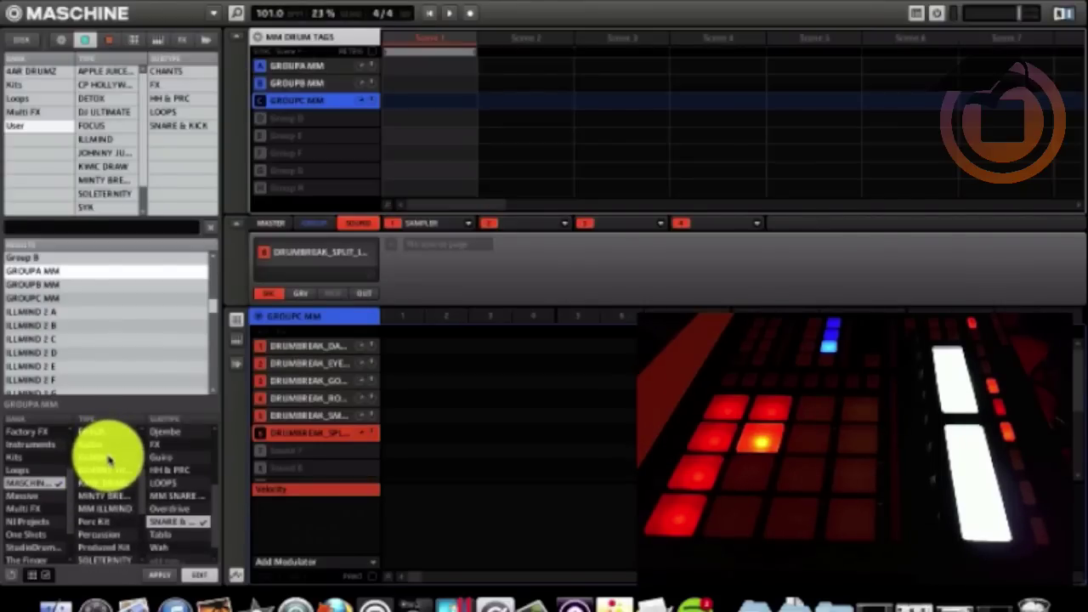
{"action": "scroll", "coordinate": [105, 489], "scroll_direction": "down", "scroll_amount": 2}
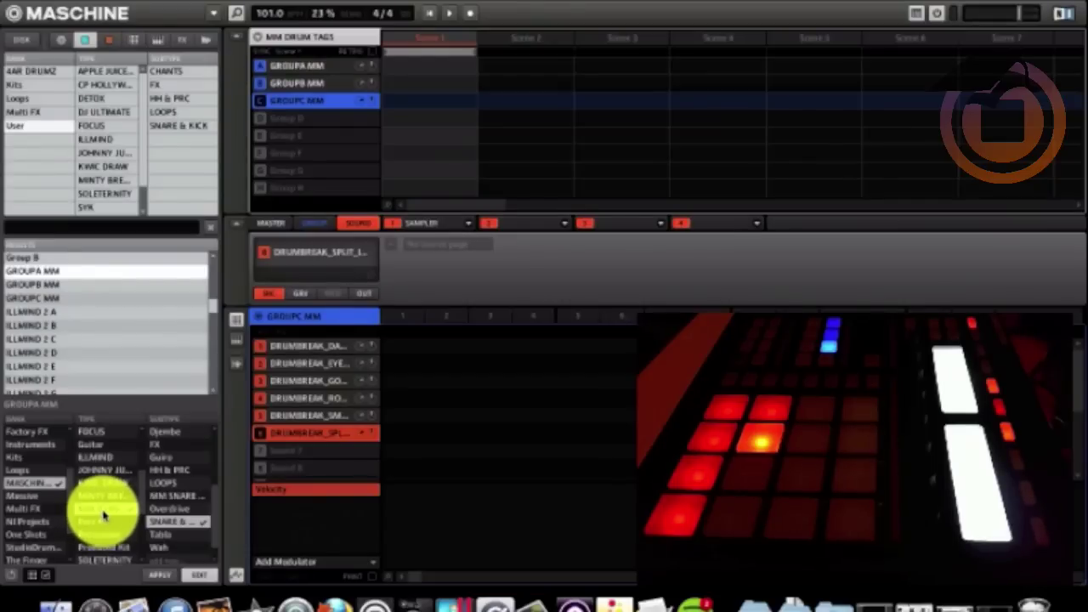
{"action": "left_click", "coordinate": [103, 509]}
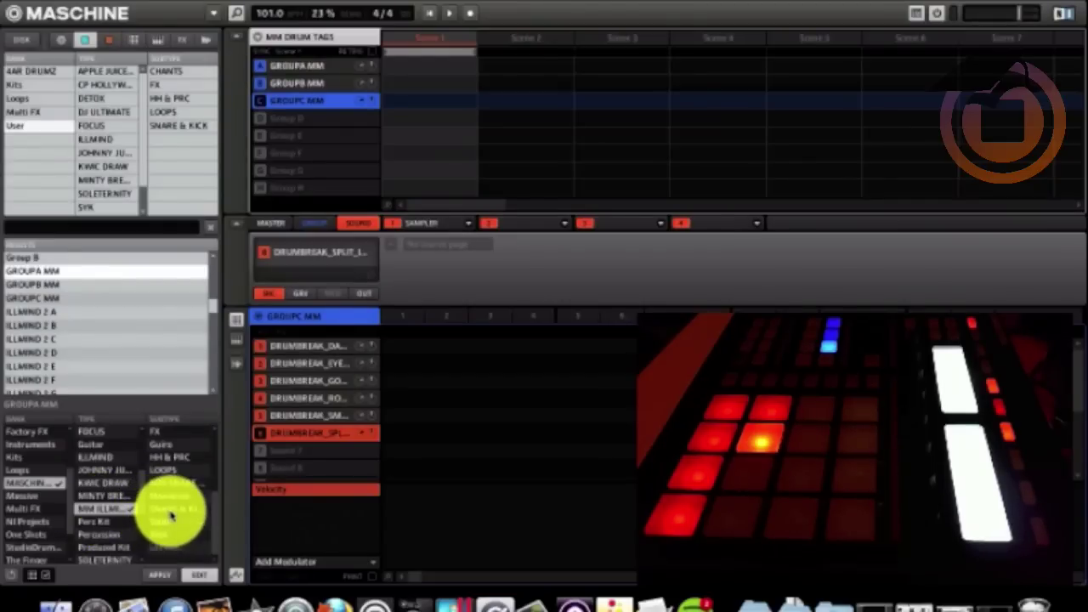
{"action": "scroll", "coordinate": [170, 511], "scroll_direction": "up", "scroll_amount": 5}
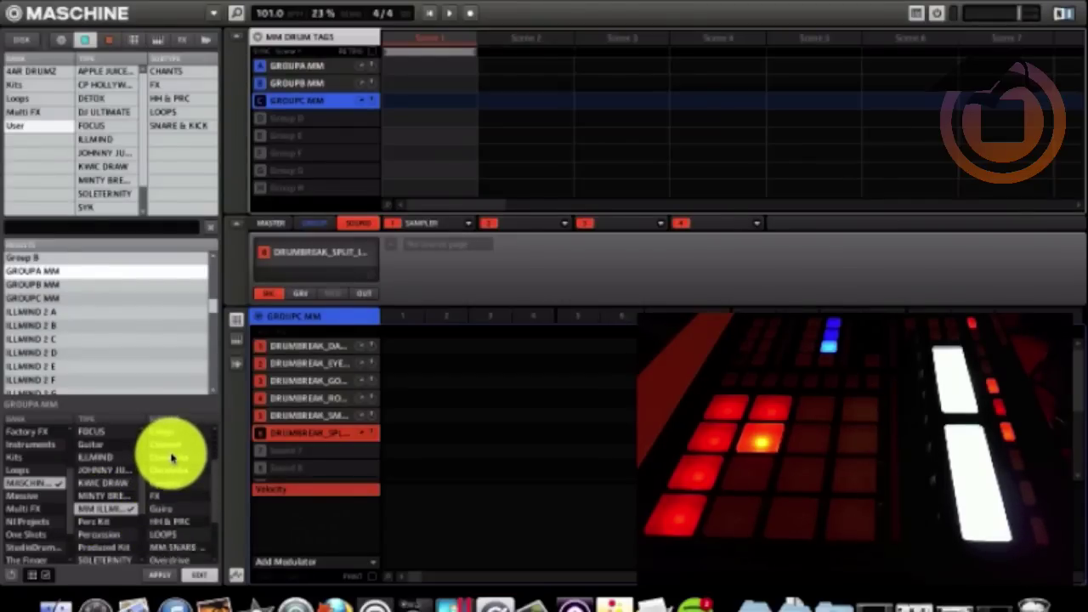
{"action": "scroll", "coordinate": [171, 459], "scroll_direction": "down", "scroll_amount": 1}
{"action": "scroll", "coordinate": [172, 459], "scroll_direction": "down", "scroll_amount": 3}
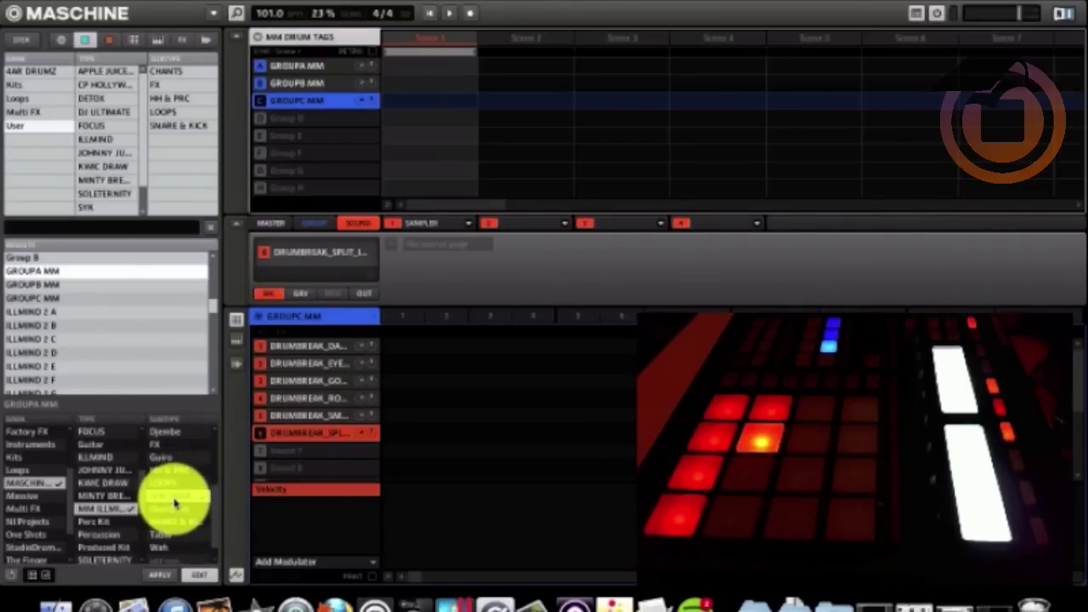
{"action": "left_click", "coordinate": [166, 500]}
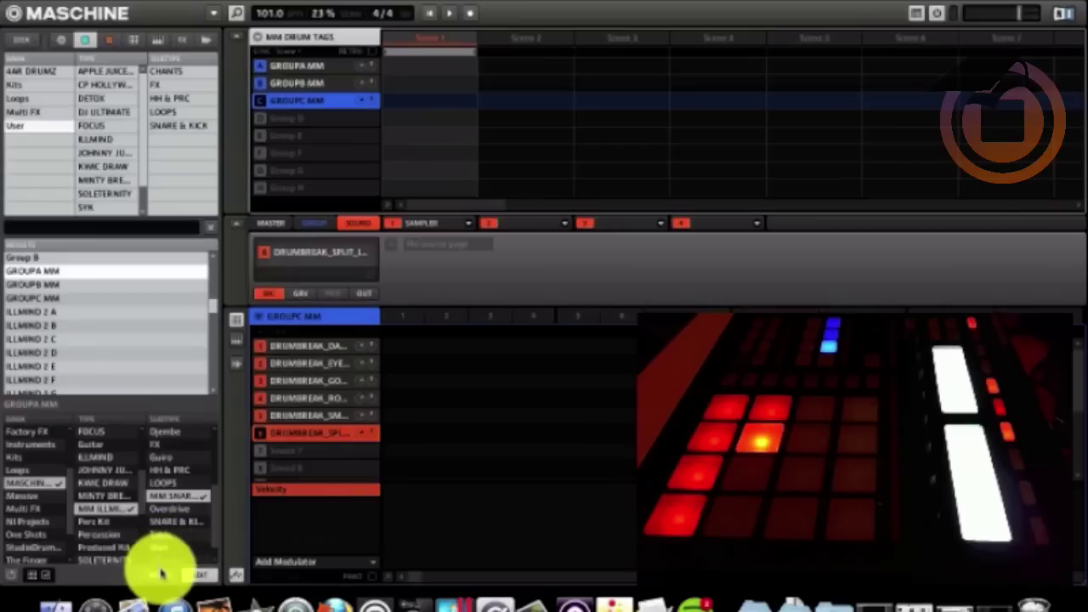
Apply GROUPA MM's new tags, close the editor, and filter the browser by the new tags
{"action": "left_click", "coordinate": [161, 579]}
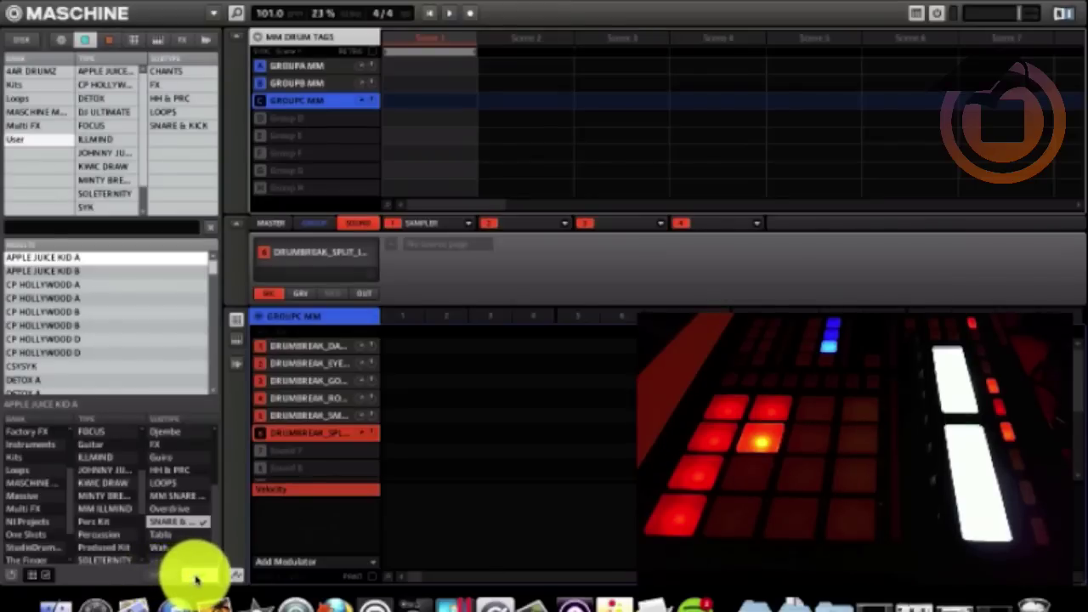
{"action": "left_click", "coordinate": [195, 578]}
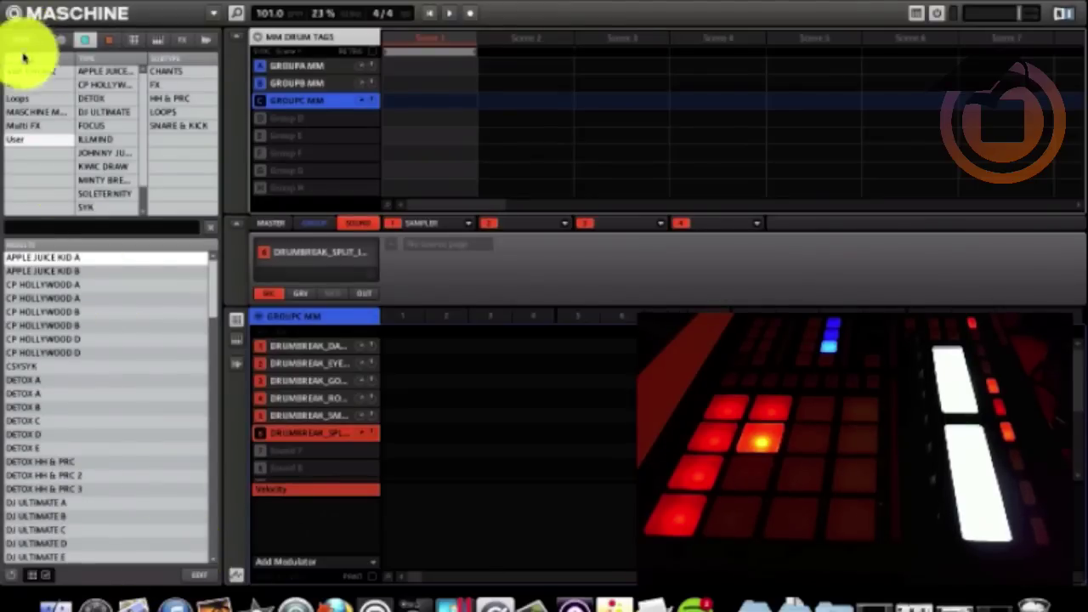
{"action": "left_click", "coordinate": [28, 119]}
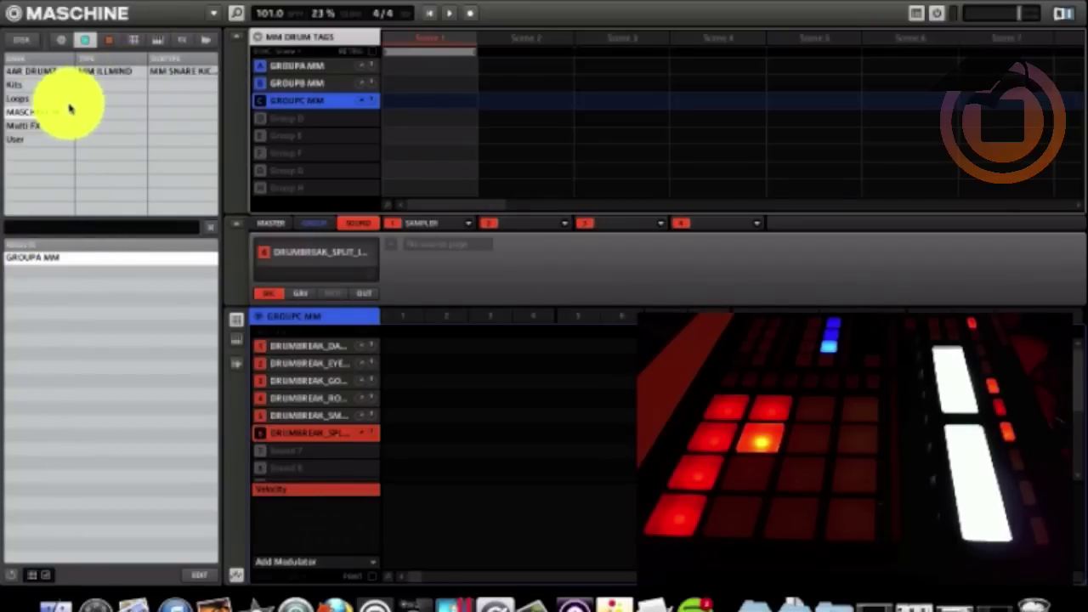
Return to the unfiltered User bank list and select the GROUPB MM kit
{"action": "left_click", "coordinate": [29, 139]}
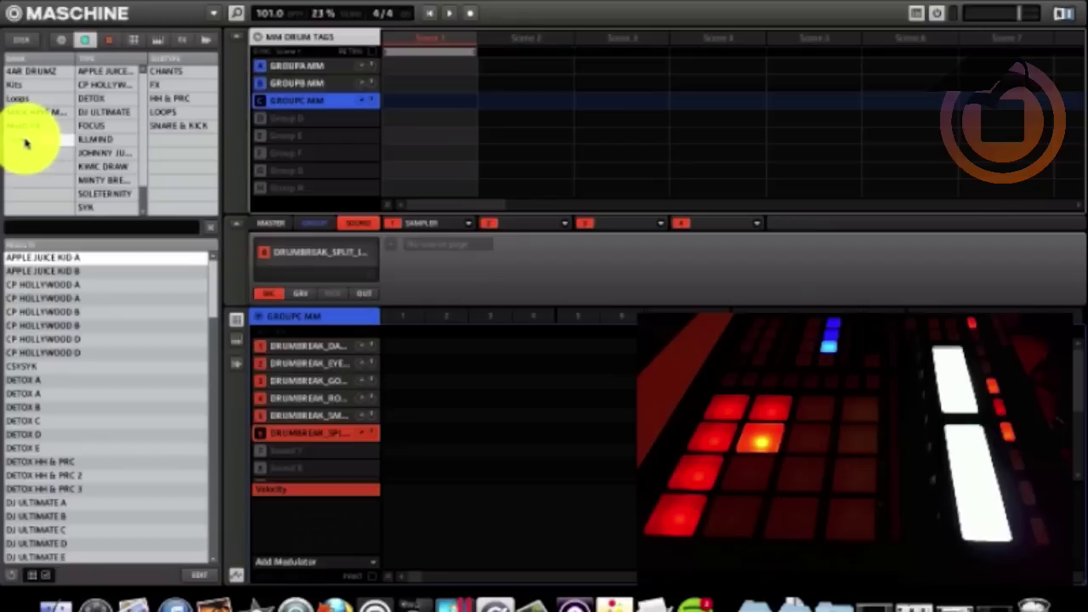
{"action": "scroll", "coordinate": [102, 286], "scroll_direction": "down", "scroll_amount": 10}
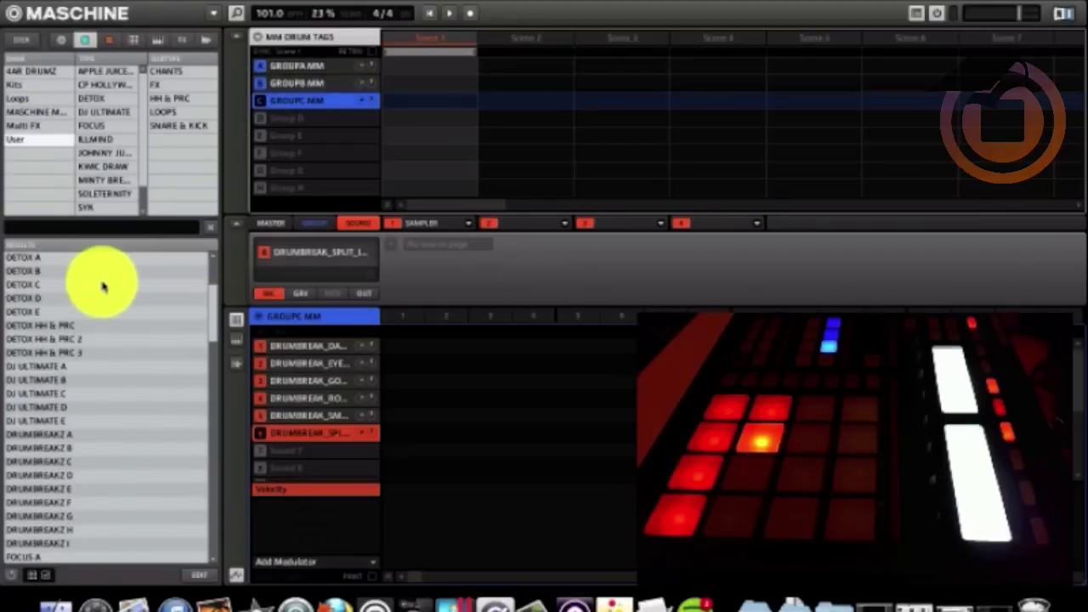
{"action": "scroll", "coordinate": [102, 287], "scroll_direction": "down", "scroll_amount": 2}
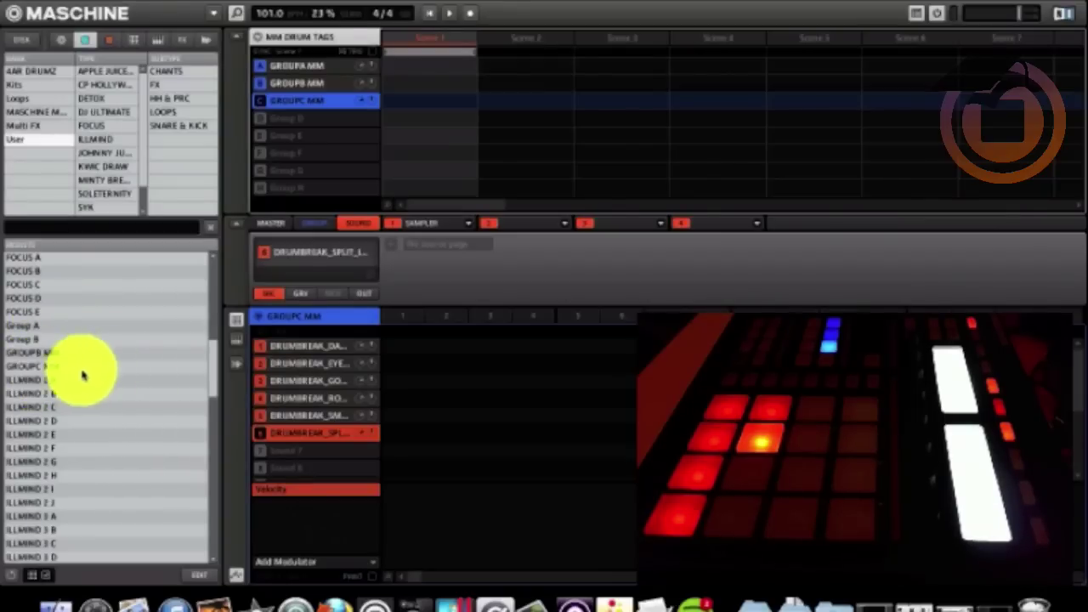
{"action": "left_click", "coordinate": [31, 354]}
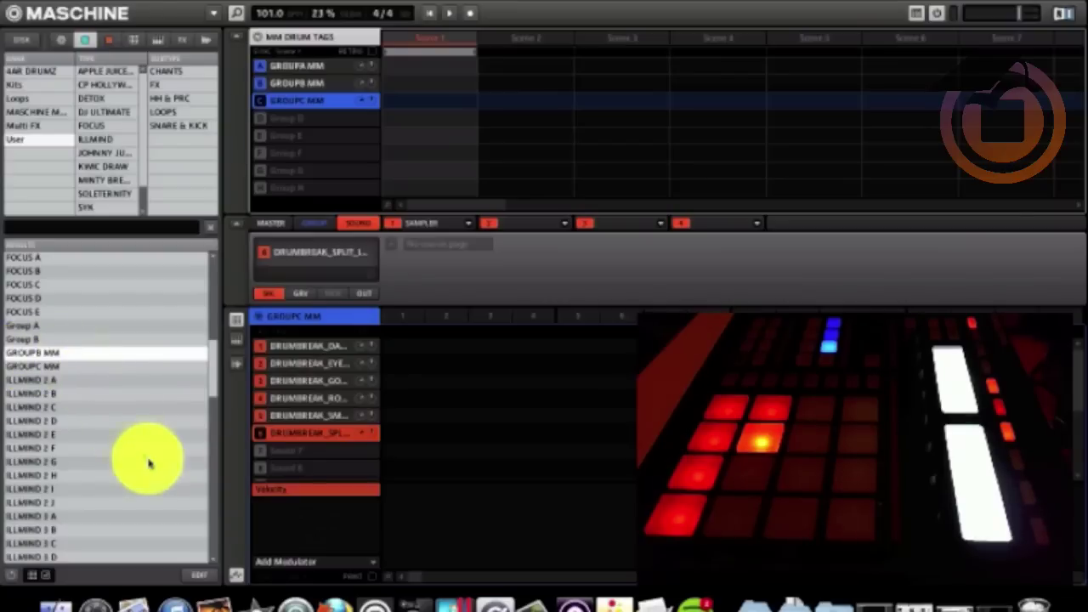
Assign GROUPB MM to the custom MASCHINE bank in the tag editor
{"action": "left_click", "coordinate": [200, 576]}
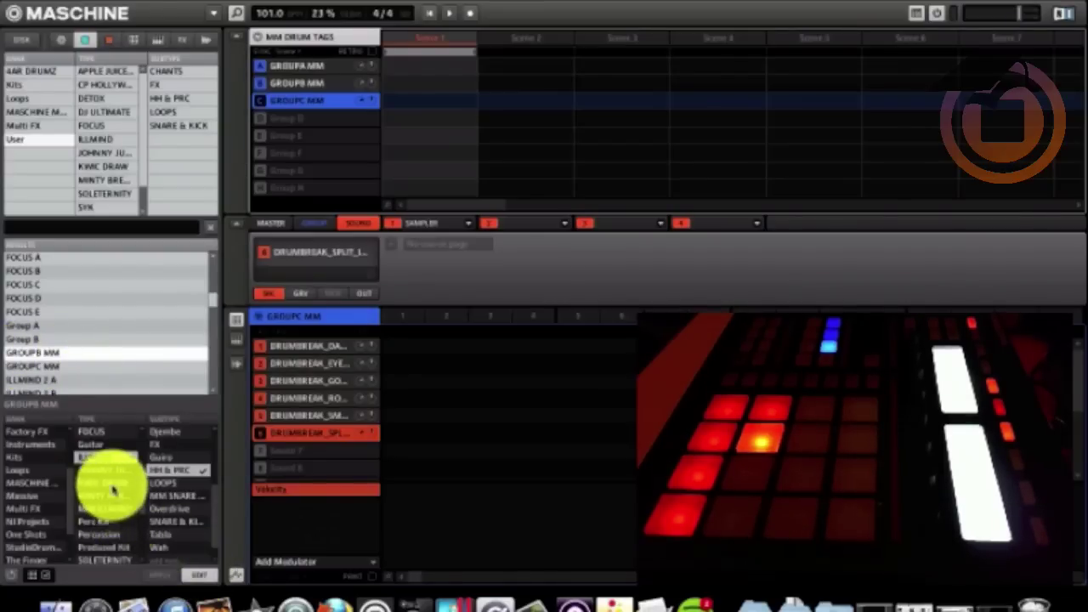
{"action": "scroll", "coordinate": [34, 464], "scroll_direction": "up", "scroll_amount": 3}
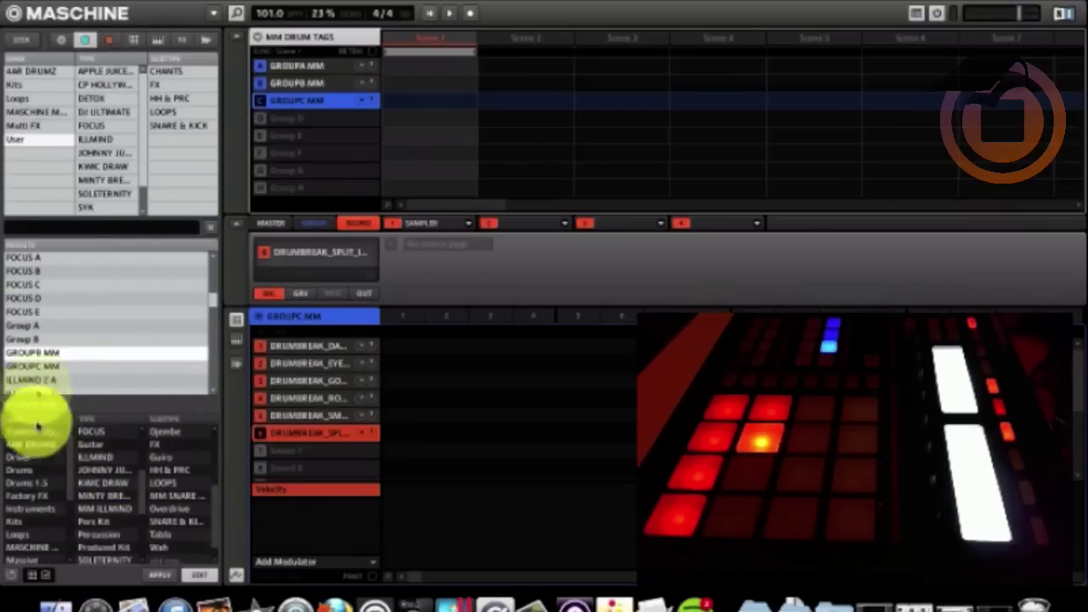
{"action": "scroll", "coordinate": [37, 370], "scroll_direction": "down", "scroll_amount": 1}
{"action": "scroll", "coordinate": [37, 370], "scroll_direction": "down", "scroll_amount": 2}
{"action": "scroll", "coordinate": [36, 515], "scroll_direction": "down", "scroll_amount": 3}
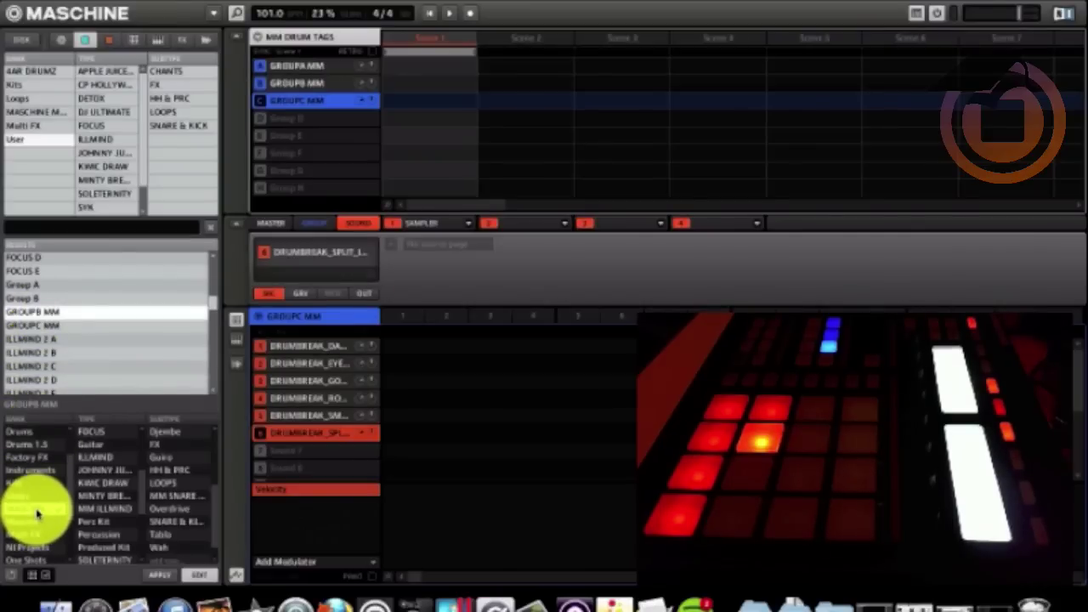
{"action": "left_click", "coordinate": [37, 509]}
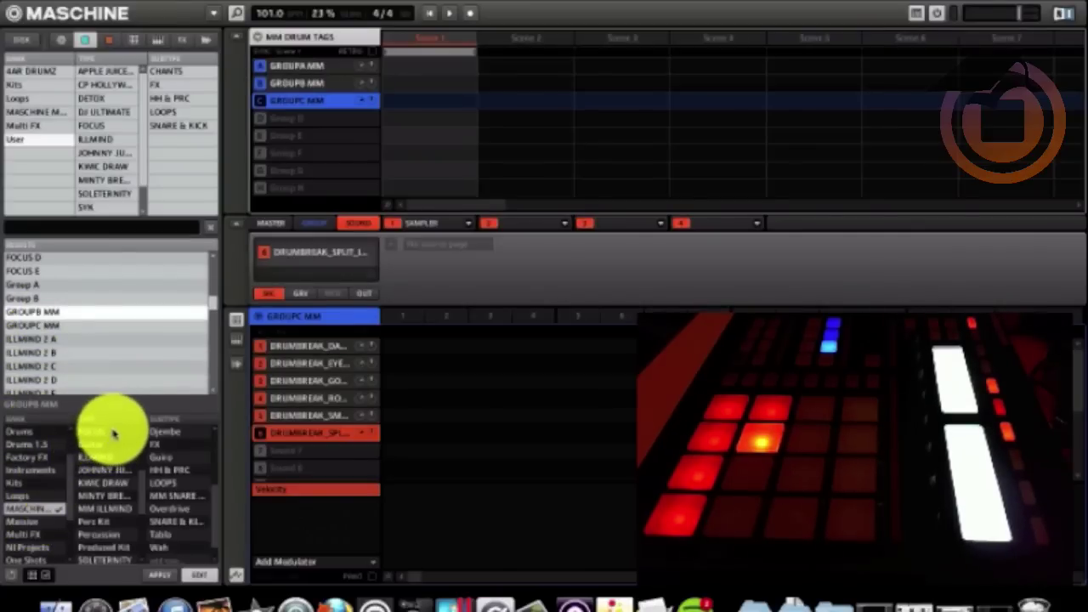
Give GROUPB MM the MM ILLMIND type and a new MM HH subtype, then apply
{"action": "scroll", "coordinate": [113, 435], "scroll_direction": "down", "scroll_amount": 3}
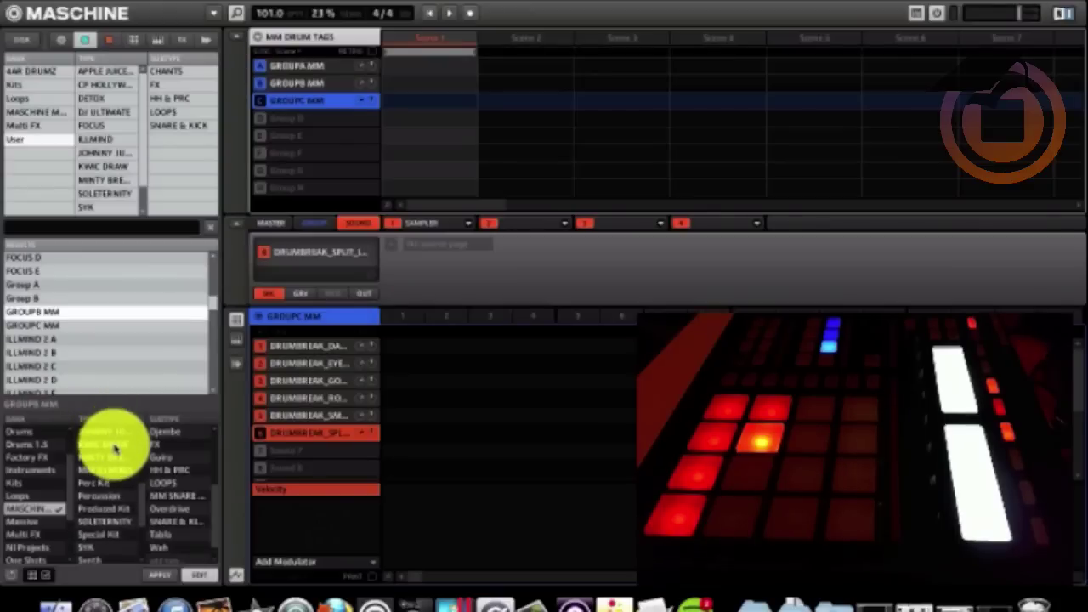
{"action": "scroll", "coordinate": [115, 450], "scroll_direction": "down", "scroll_amount": 1}
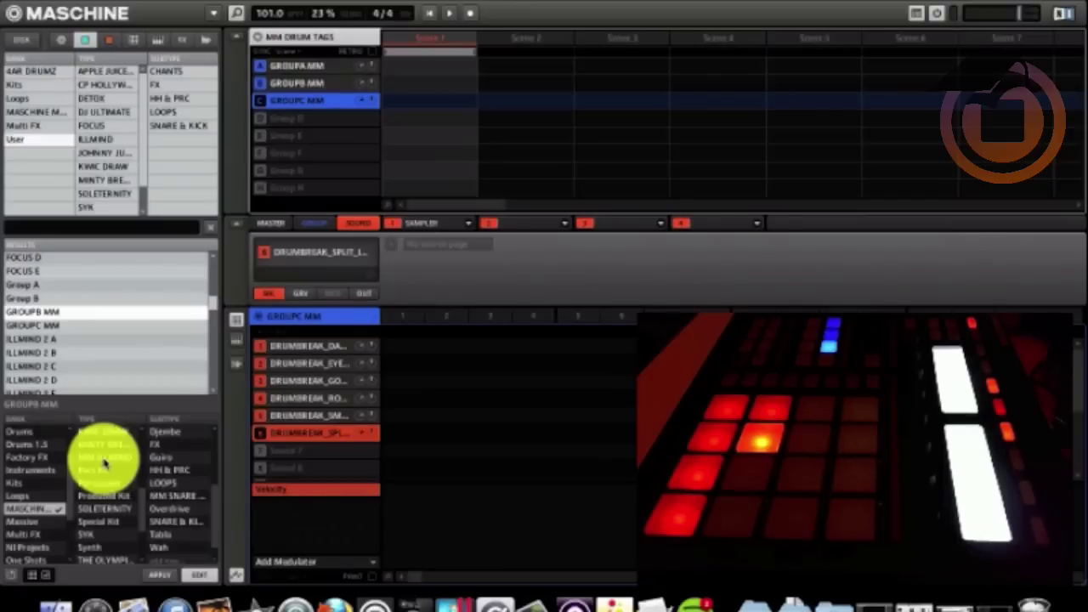
{"action": "left_click", "coordinate": [102, 459]}
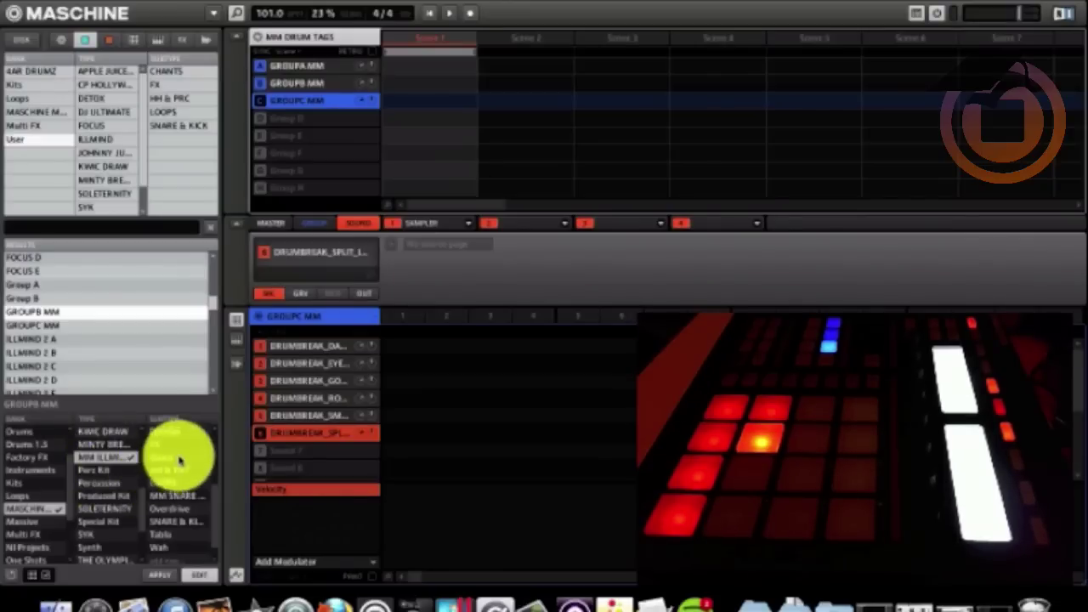
{"action": "scroll", "coordinate": [185, 459], "scroll_direction": "up", "scroll_amount": 1}
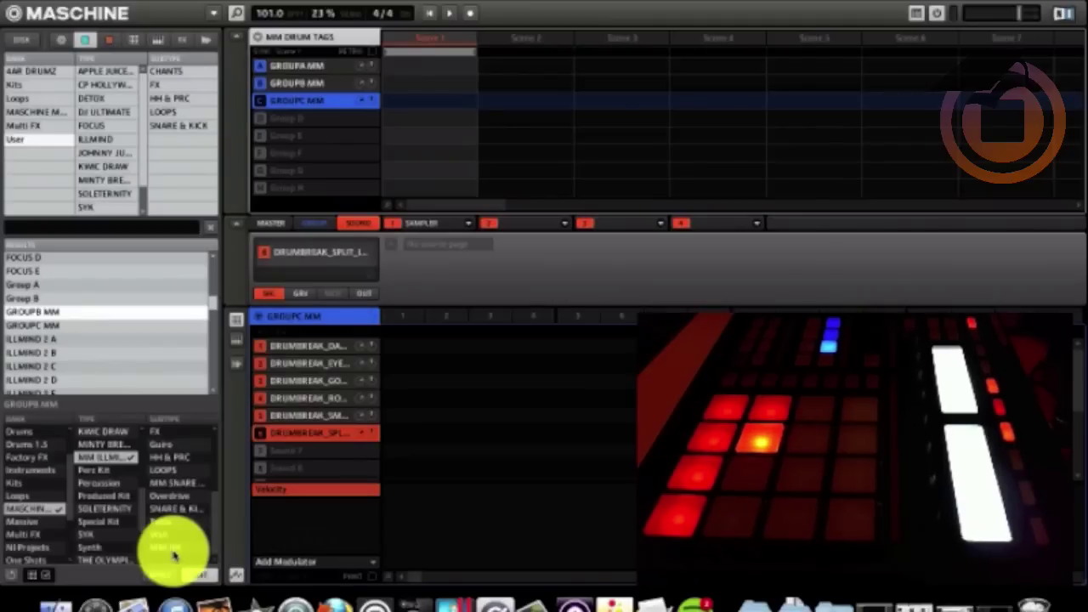
{"action": "left_click", "coordinate": [174, 554]}
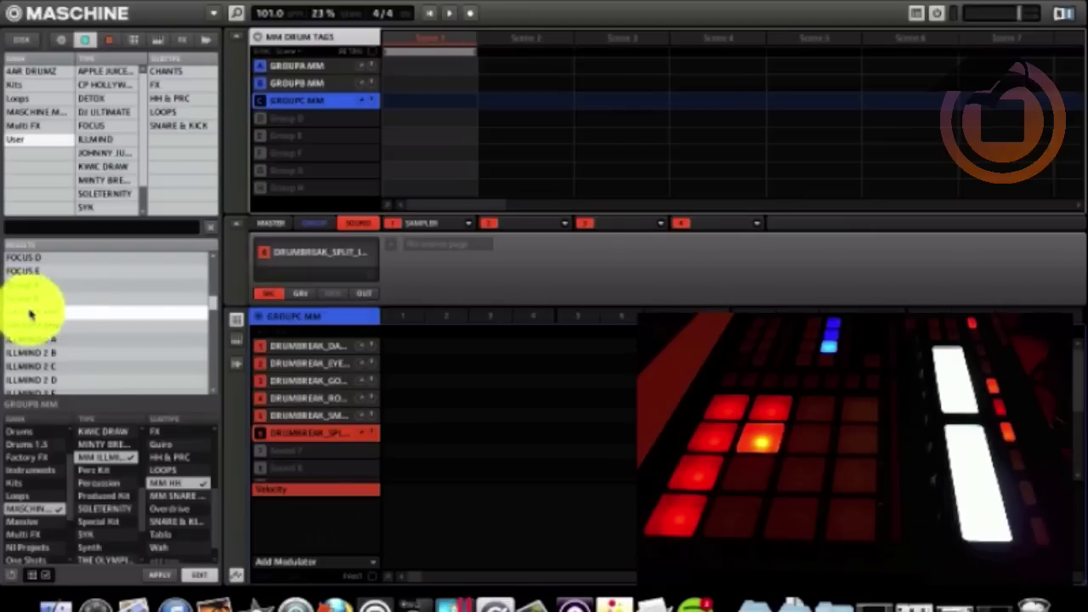
{"action": "left_click", "coordinate": [157, 580]}
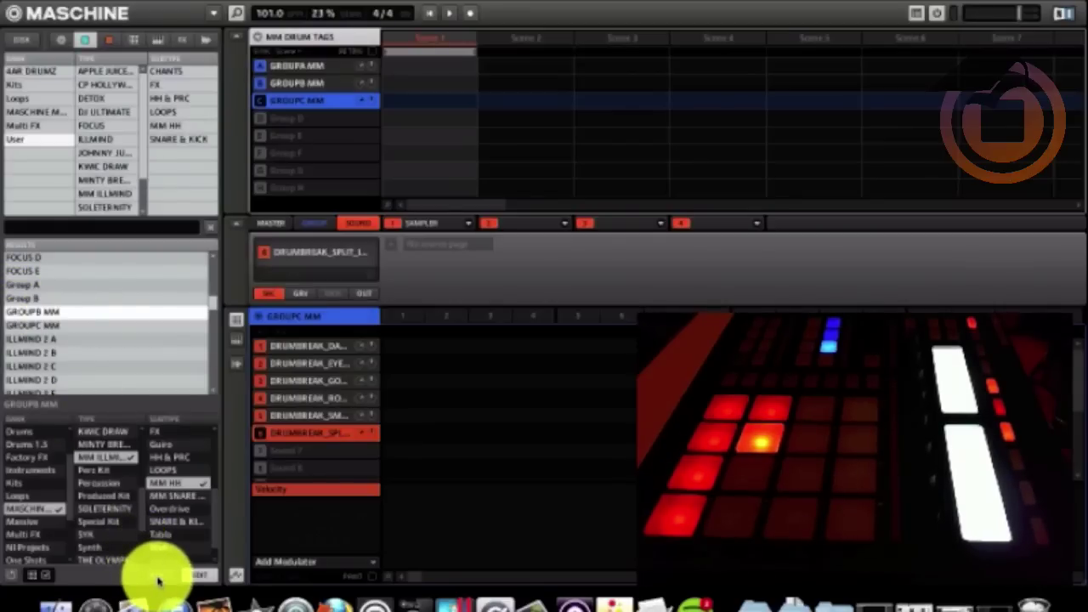
Select GROUPC MM, remove its LOOPS subtype, and assign it to the custom bank
{"action": "left_click", "coordinate": [28, 328]}
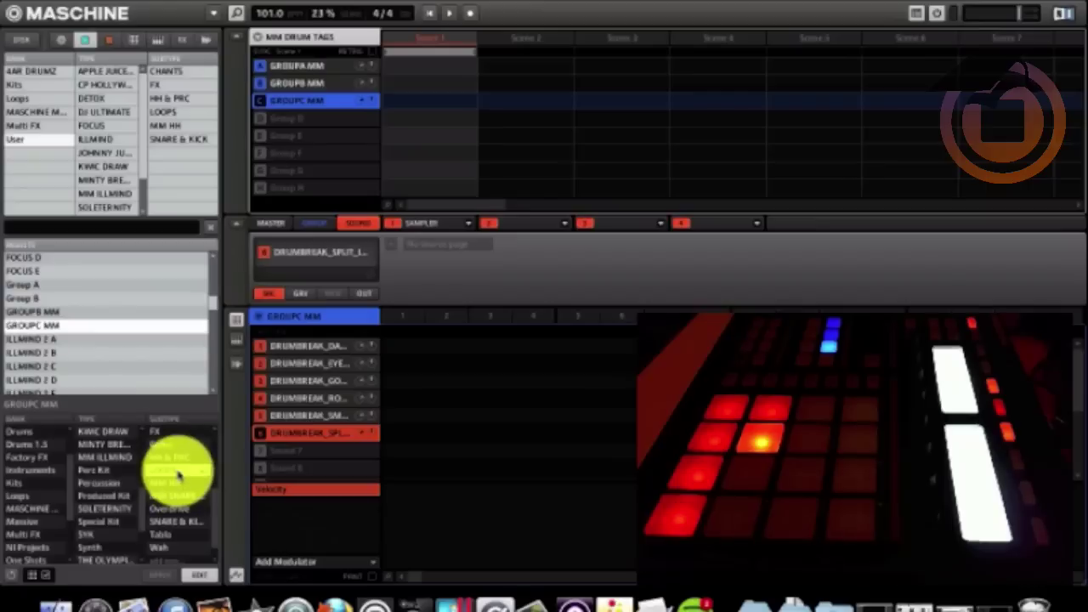
{"action": "left_click", "coordinate": [166, 468]}
{"action": "scroll", "coordinate": [97, 538], "scroll_direction": "down", "scroll_amount": 2}
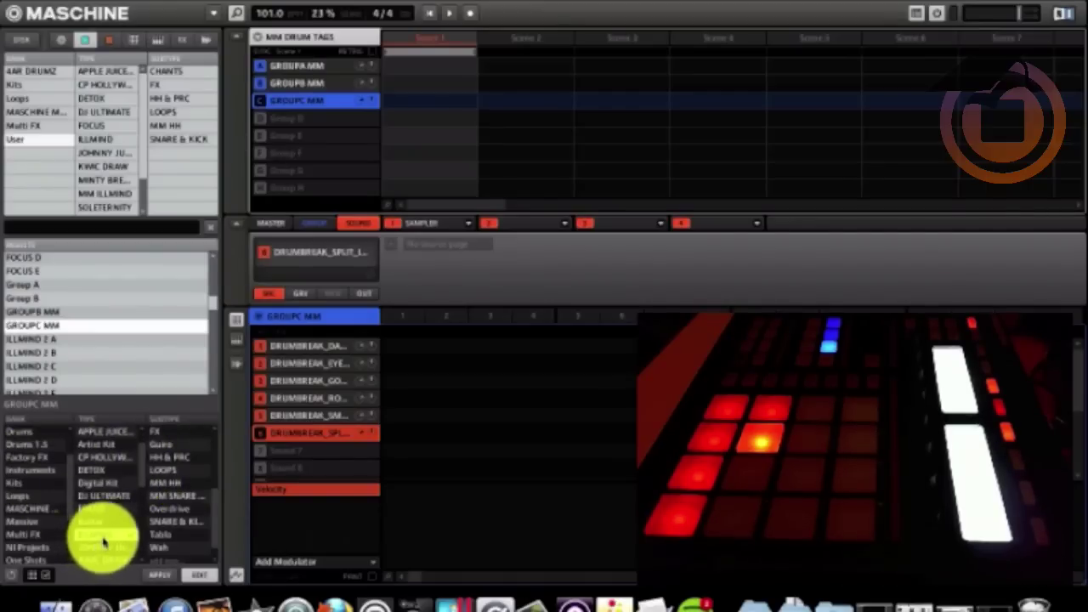
{"action": "scroll", "coordinate": [29, 515], "scroll_direction": "up", "scroll_amount": 3}
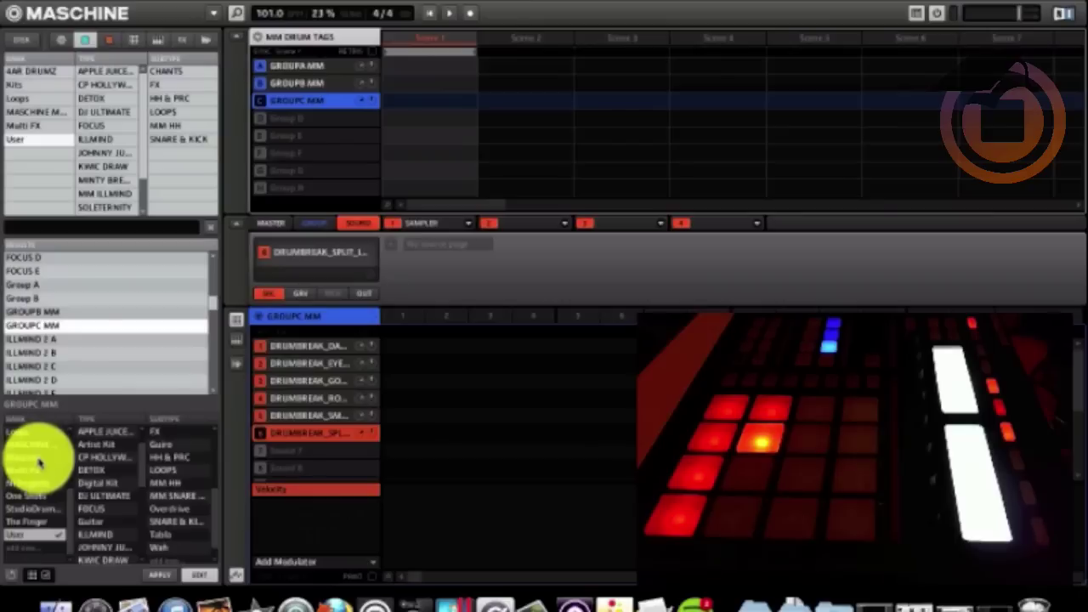
{"action": "scroll", "coordinate": [29, 502], "scroll_direction": "down", "scroll_amount": 3}
{"action": "scroll", "coordinate": [34, 546], "scroll_direction": "down", "scroll_amount": 2}
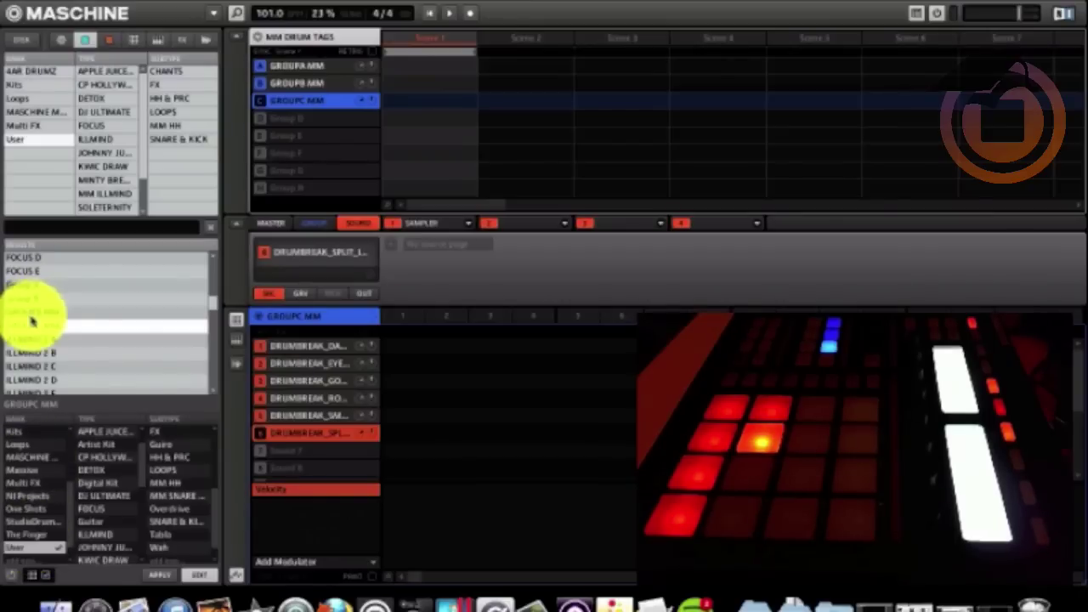
{"action": "left_click", "coordinate": [32, 459]}
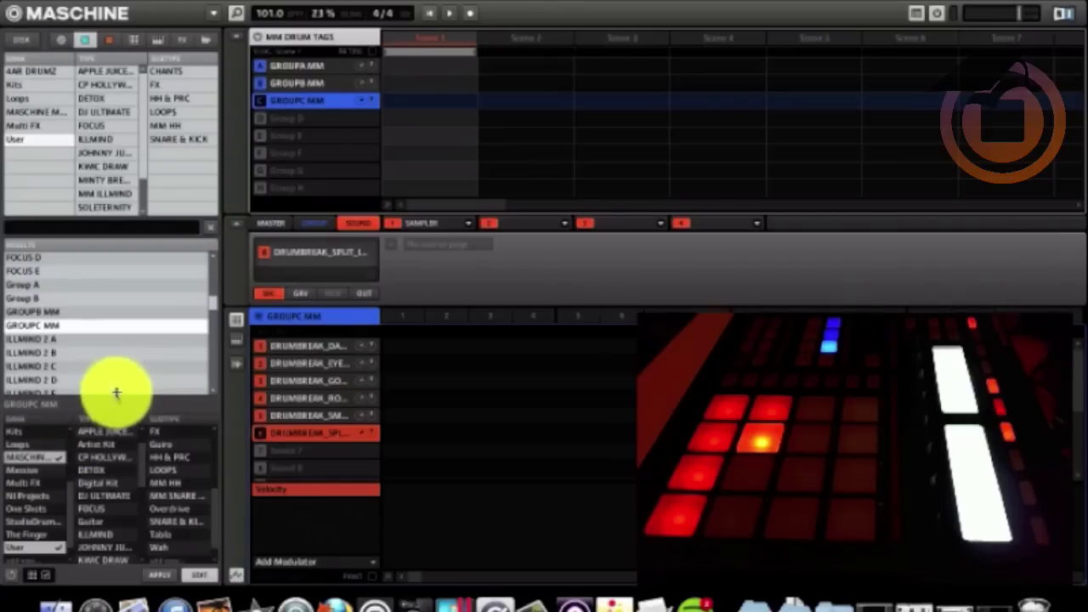
Give GROUPC MM the MM ILLMIND type and a new MM LOOPS subtype, drop User bank, apply
{"action": "scroll", "coordinate": [104, 442], "scroll_direction": "down", "scroll_amount": 3}
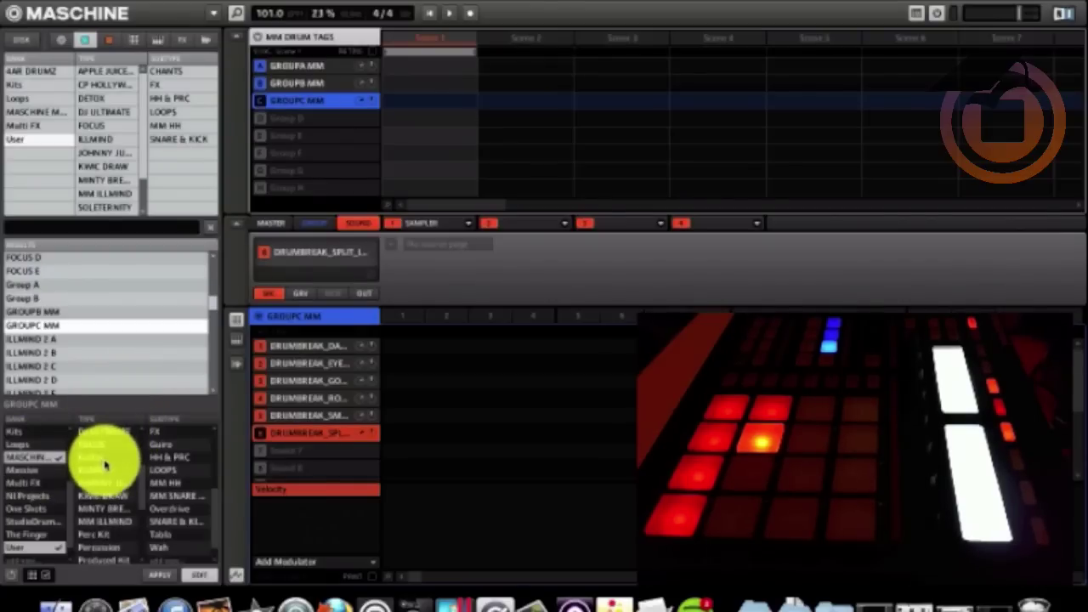
{"action": "scroll", "coordinate": [104, 464], "scroll_direction": "down", "scroll_amount": 3}
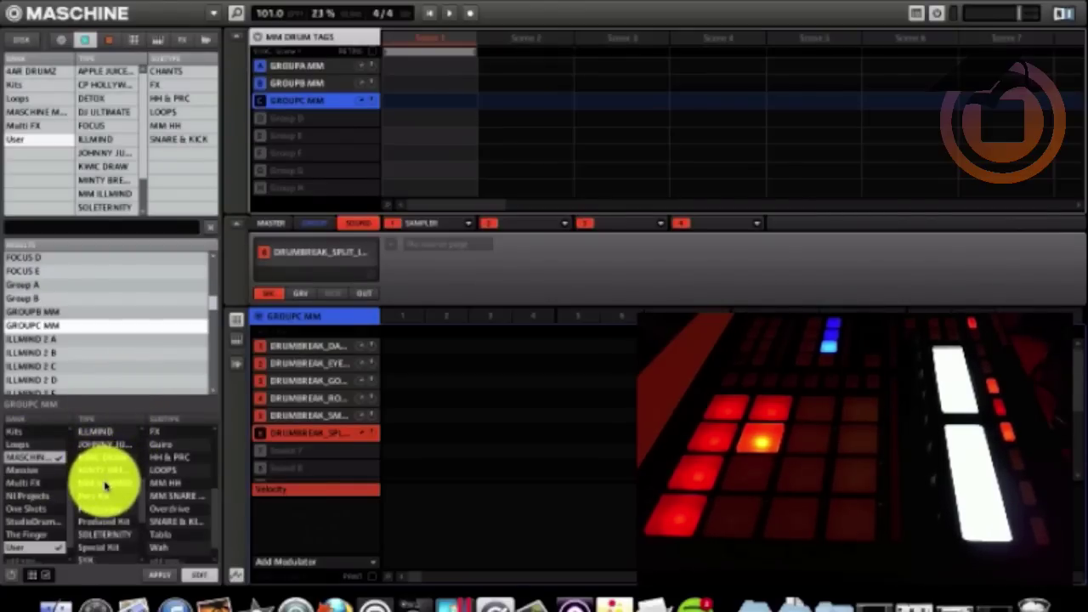
{"action": "left_click", "coordinate": [105, 484]}
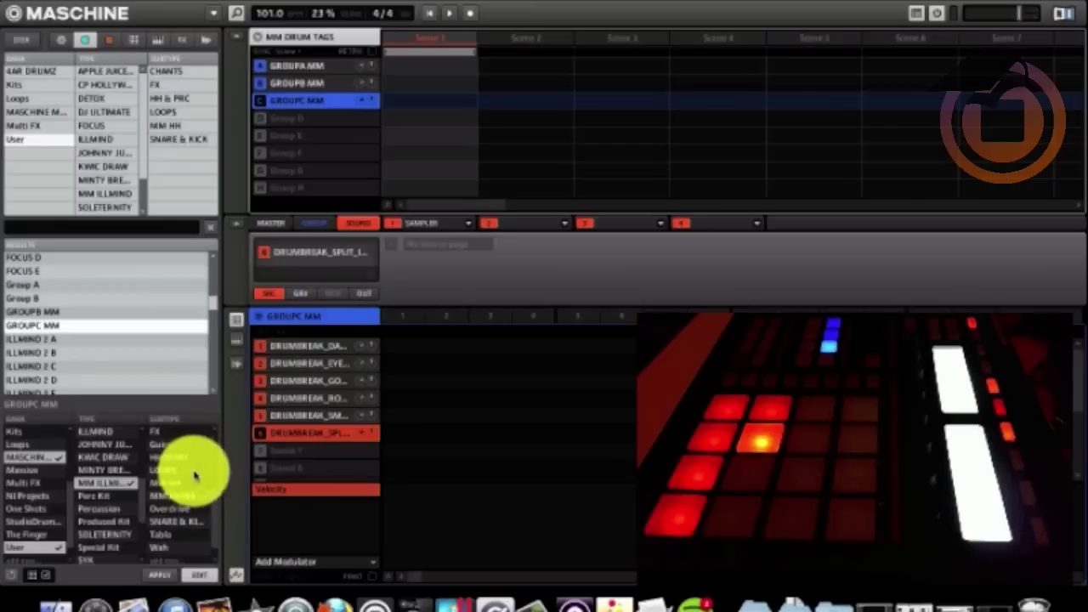
{"action": "scroll", "coordinate": [189, 472], "scroll_direction": "down", "scroll_amount": 1}
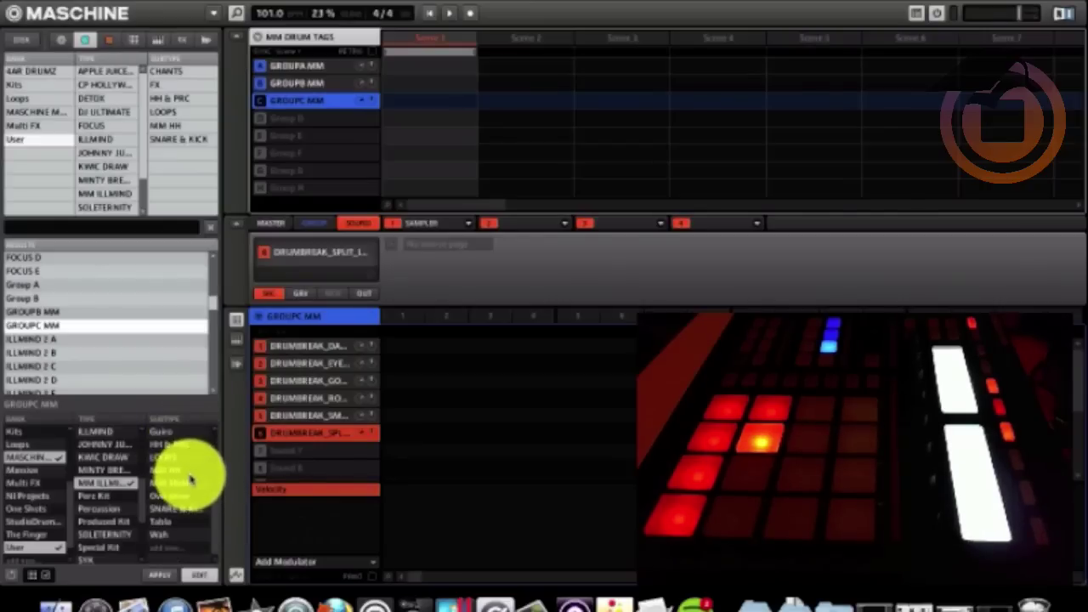
{"action": "left_click", "coordinate": [172, 550]}
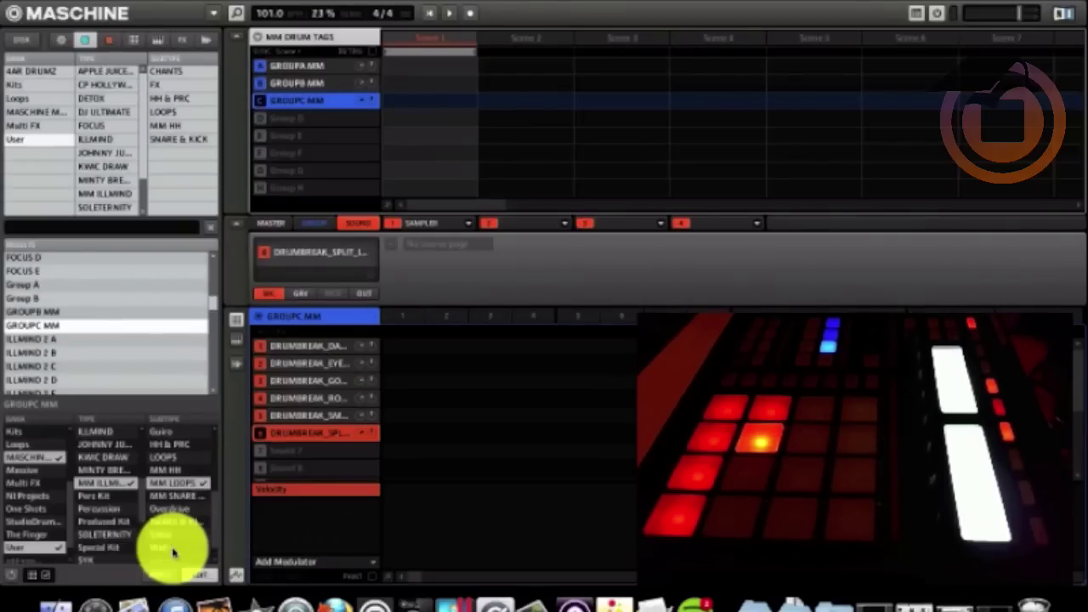
{"action": "left_click", "coordinate": [21, 547]}
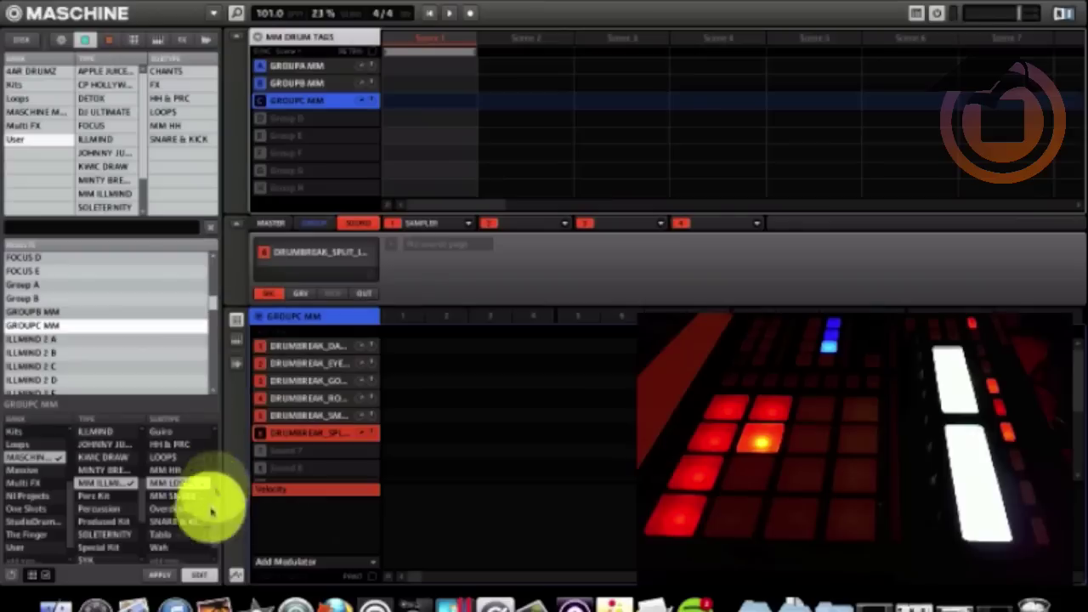
{"action": "left_click", "coordinate": [161, 581]}
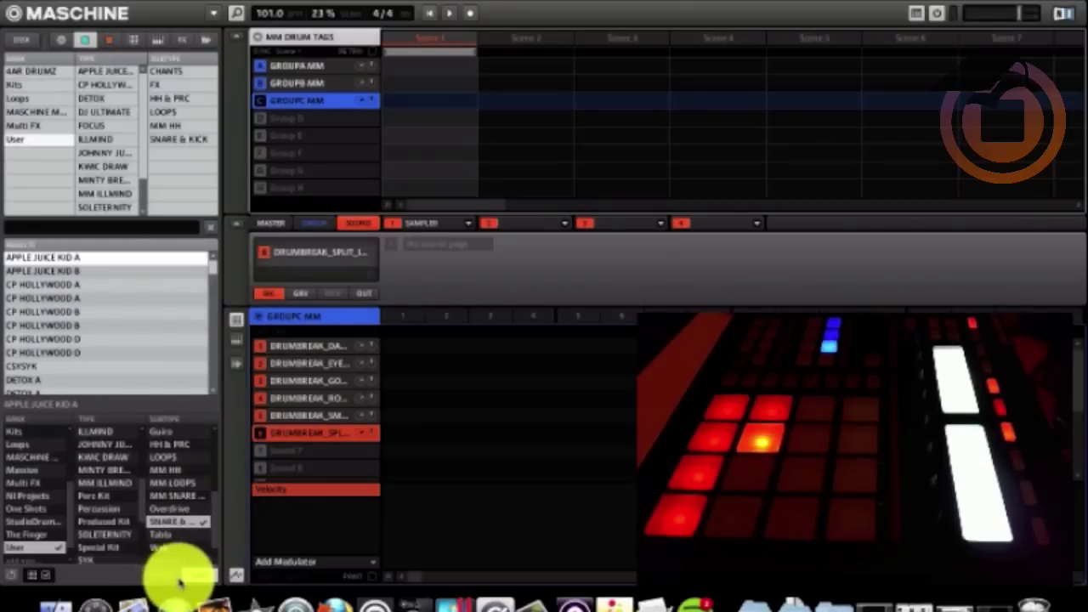
Filter the browser by the custom bank to confirm all three MM groups, then clear the filter
{"action": "left_click", "coordinate": [197, 577]}
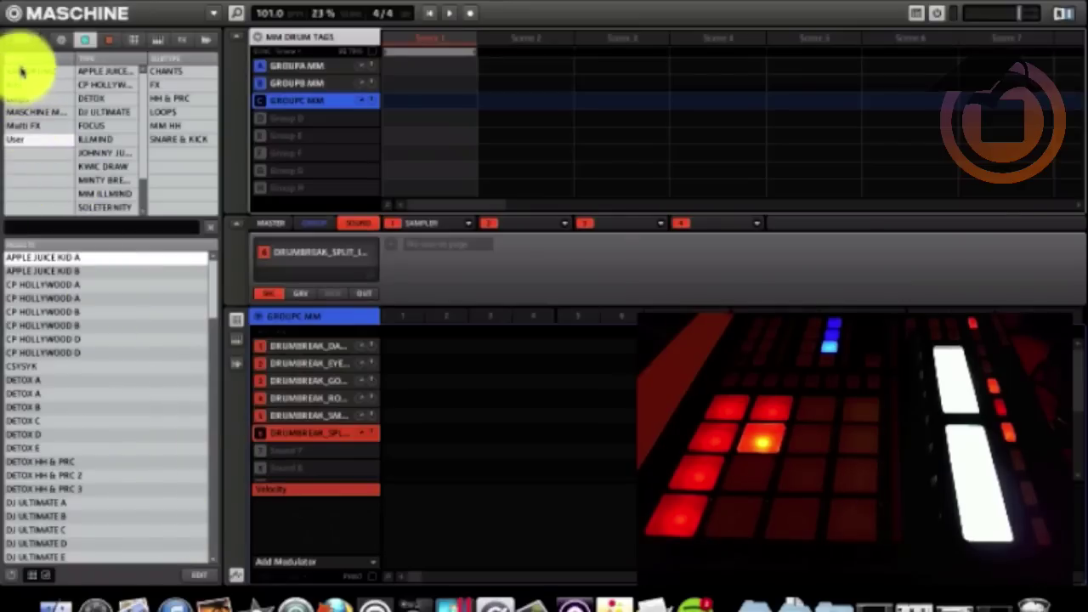
{"action": "left_click", "coordinate": [27, 119]}
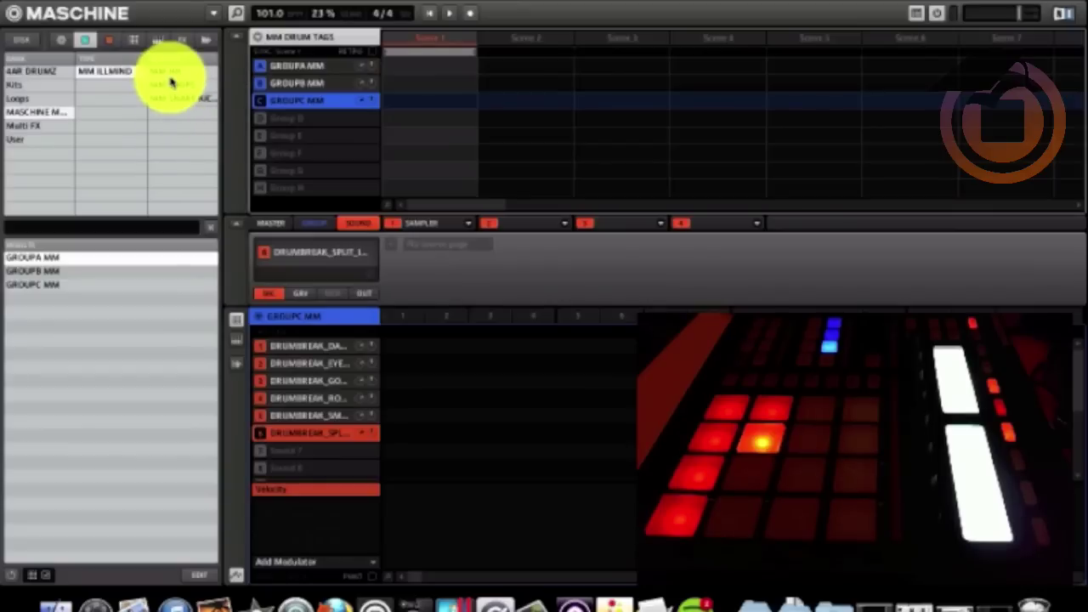
{"action": "left_click", "coordinate": [54, 111]}
{"action": "left_click", "coordinate": [7, 70]}
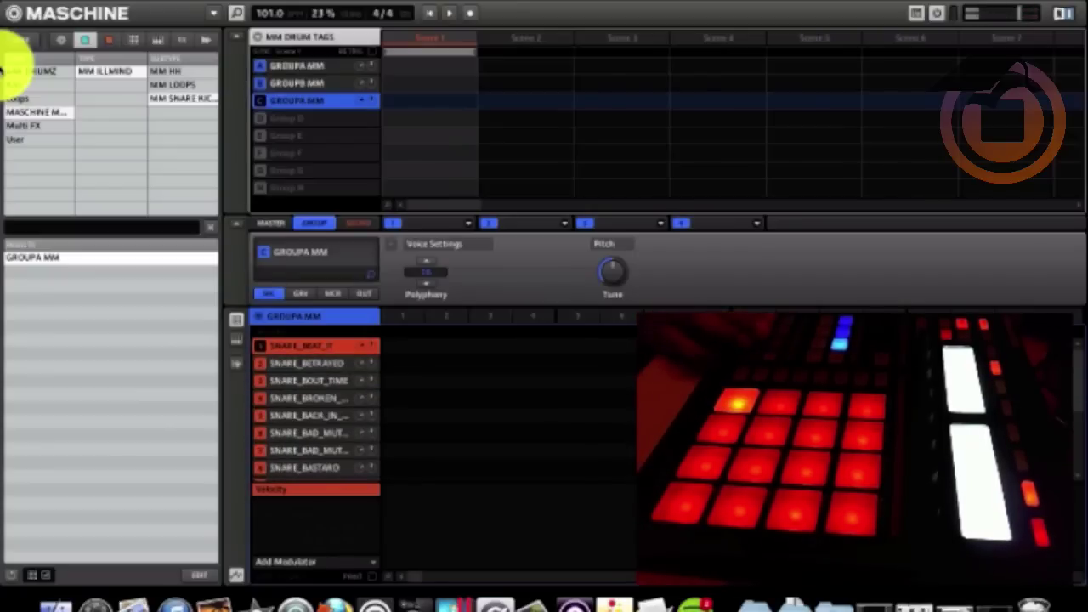
Clear the browser filters so every type, subtype and kit preset is listed again
{"action": "left_click", "coordinate": [15, 66]}
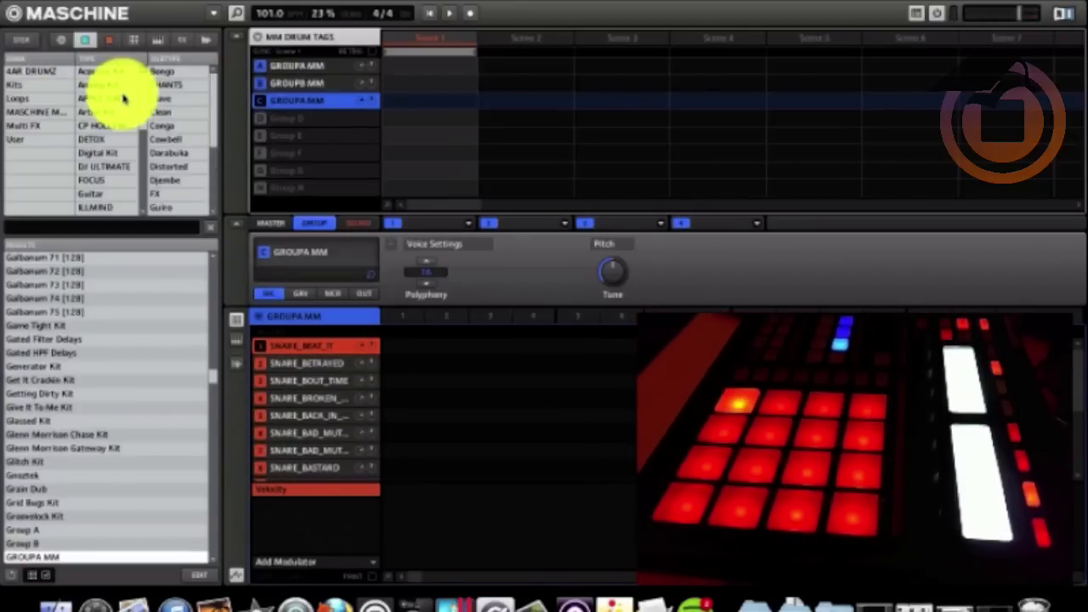